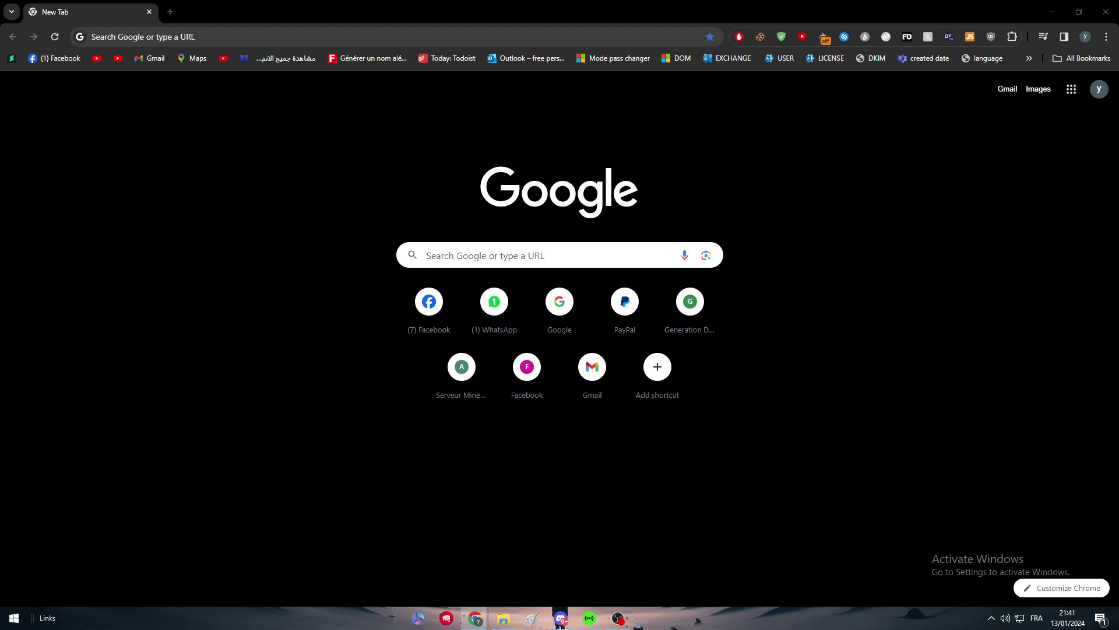
Search Google for 'gelato' and open the Gelato: Global Print On Demand Platform site.
click(313, 389)
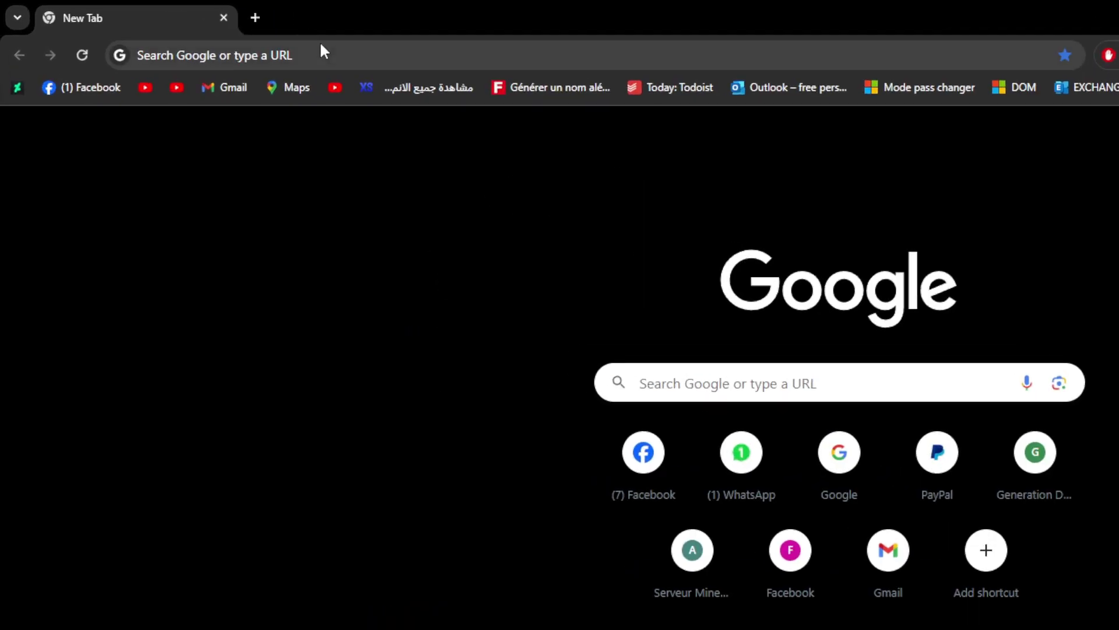
click(317, 55)
text(gelato)
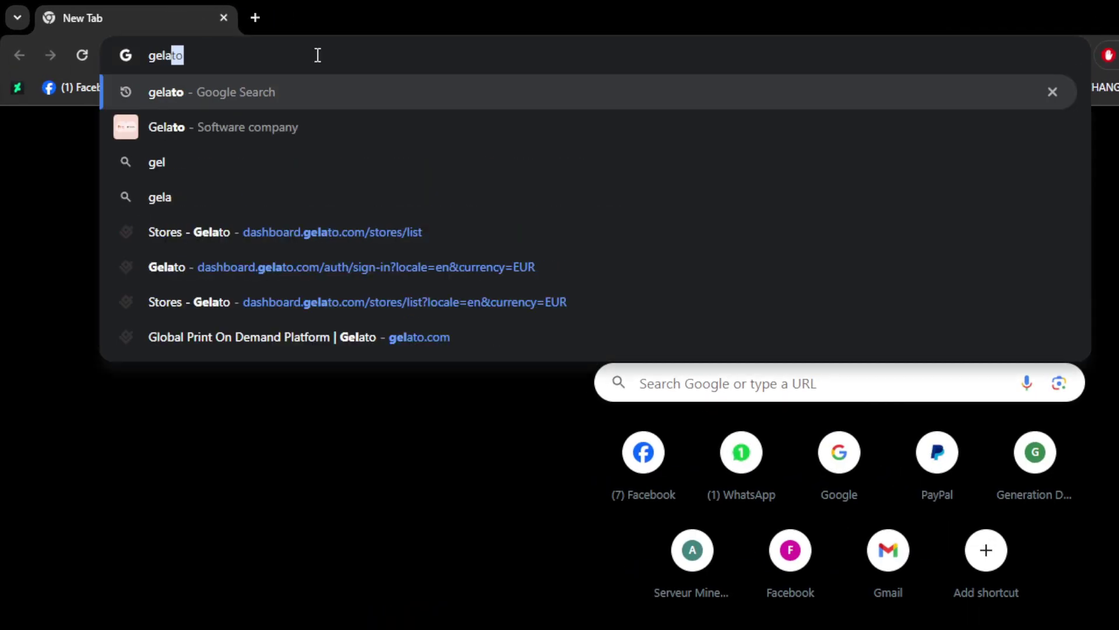
key(Return)
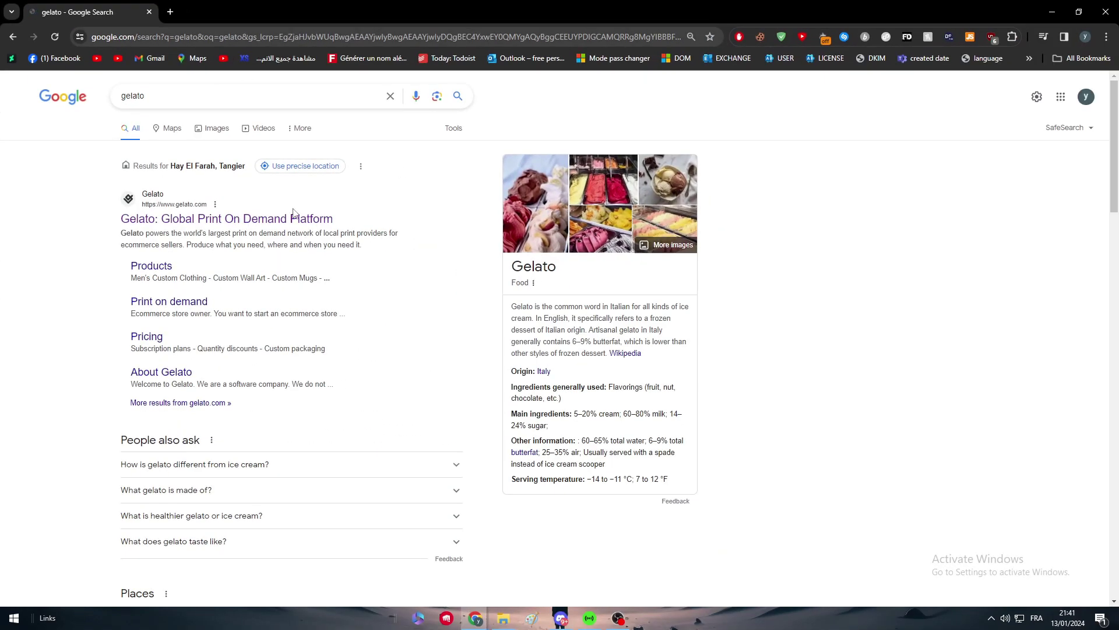
click(434, 330)
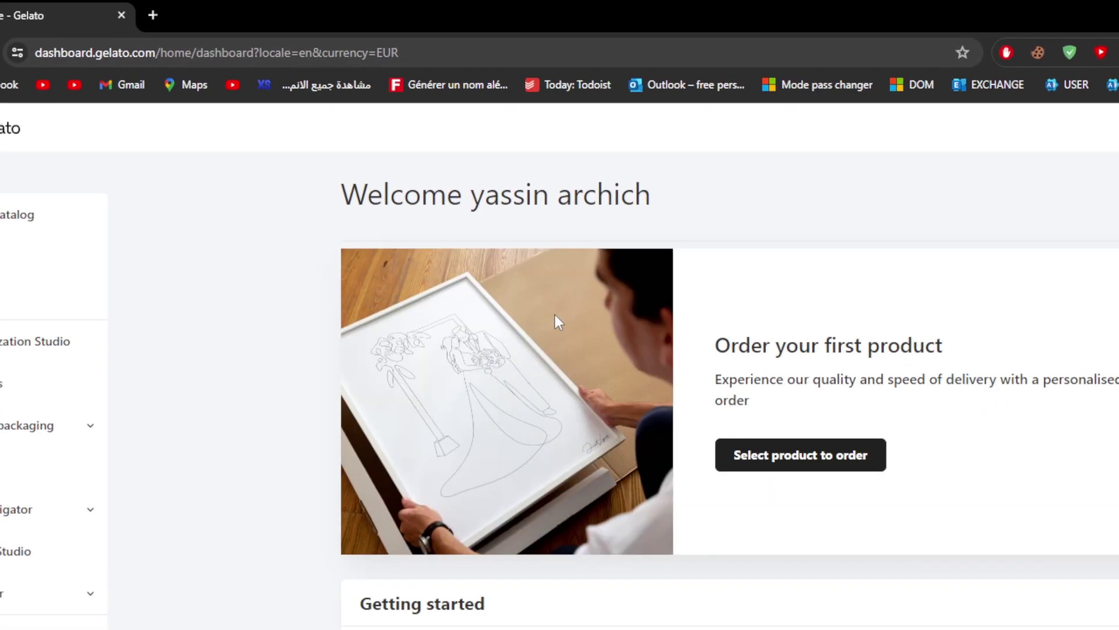
Scroll the Gelato dashboard, then go to Stores to see Titan LTD and Store for Me.
scroll(492, 439, down, 3)
scroll(485, 313, down, 8)
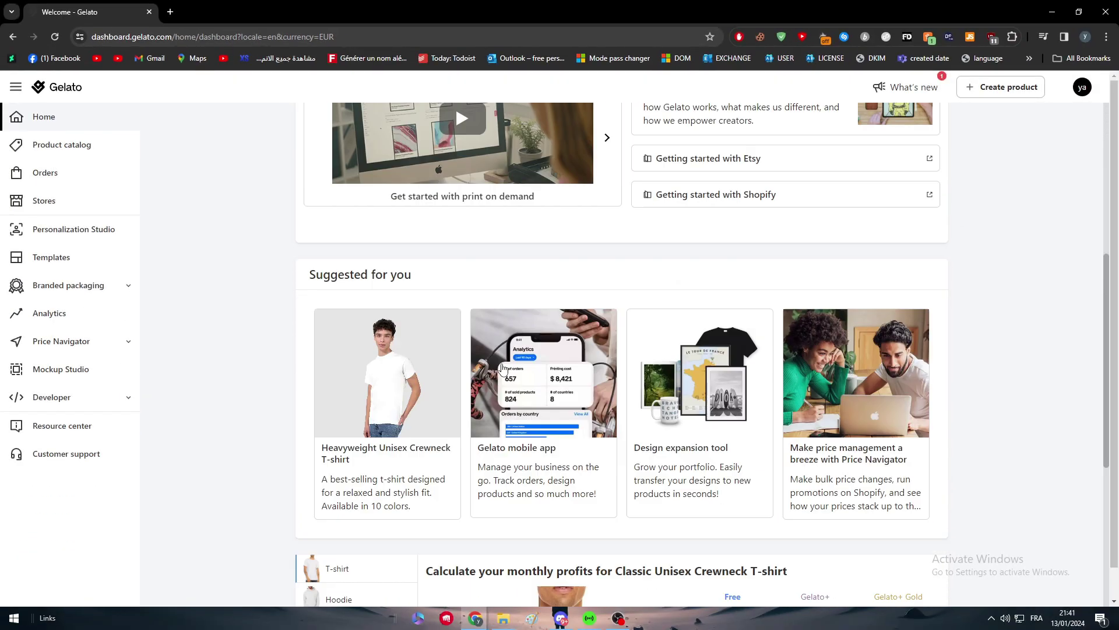
scroll(493, 320, down, 3)
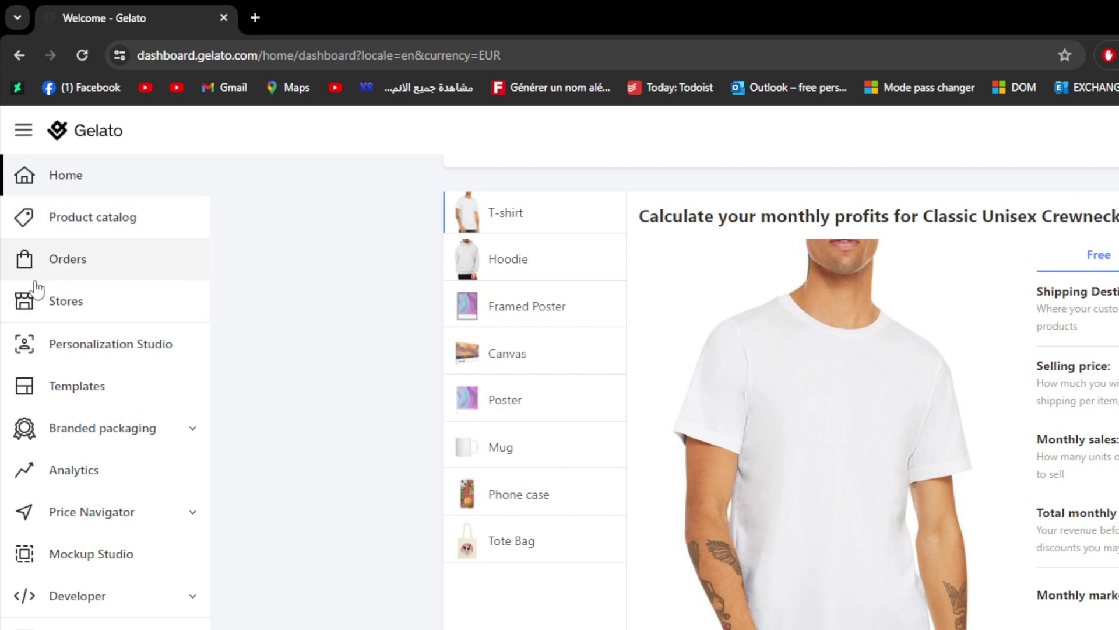
click(69, 315)
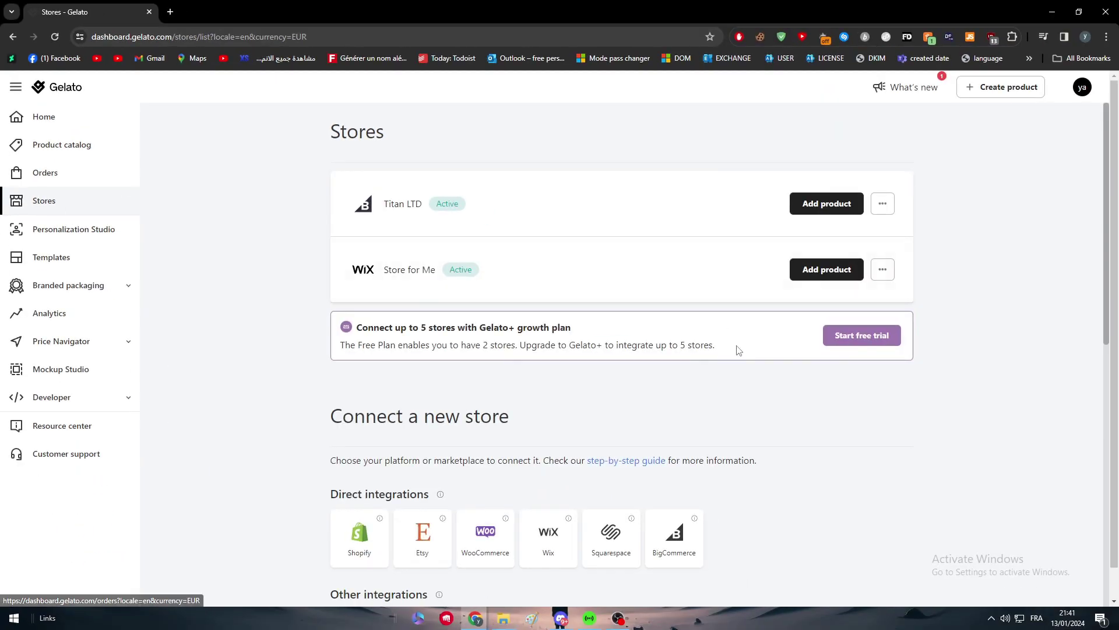
scroll(398, 307, down, 1)
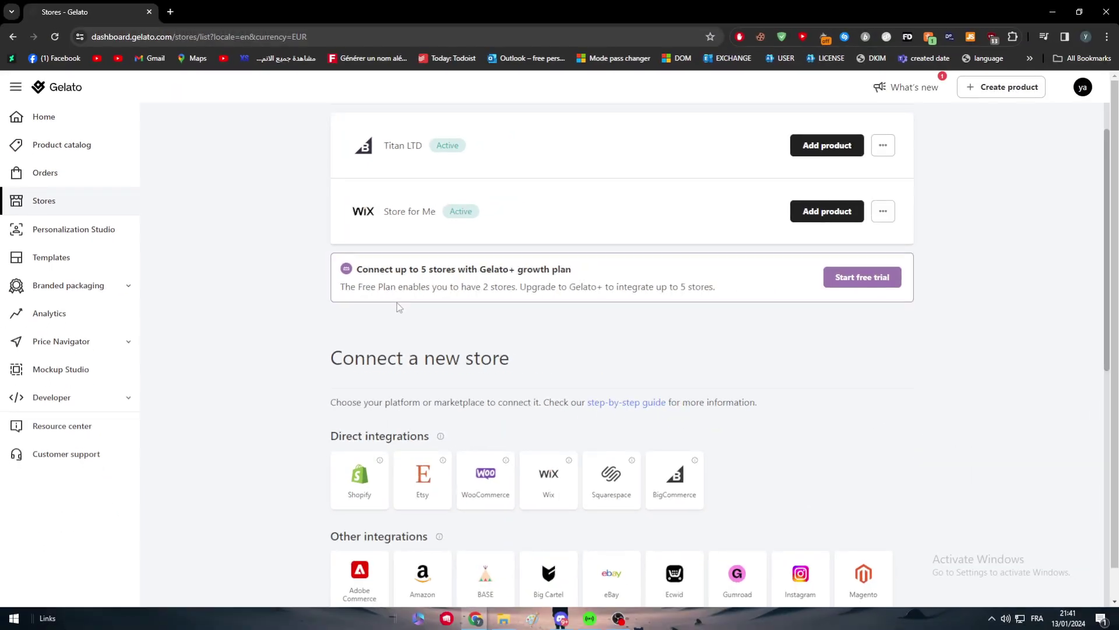
scroll(1116, 123, up, 1)
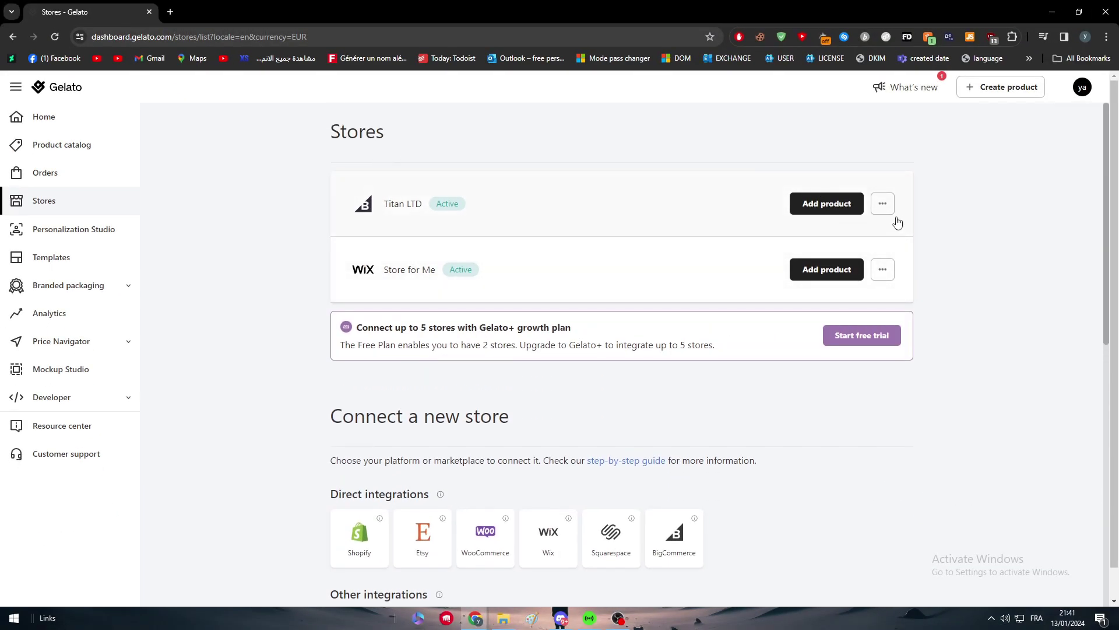
Delete the Titan LTD store from its details, pasting the name 'Titan LTD' to confirm.
click(882, 203)
click(796, 389)
click(881, 205)
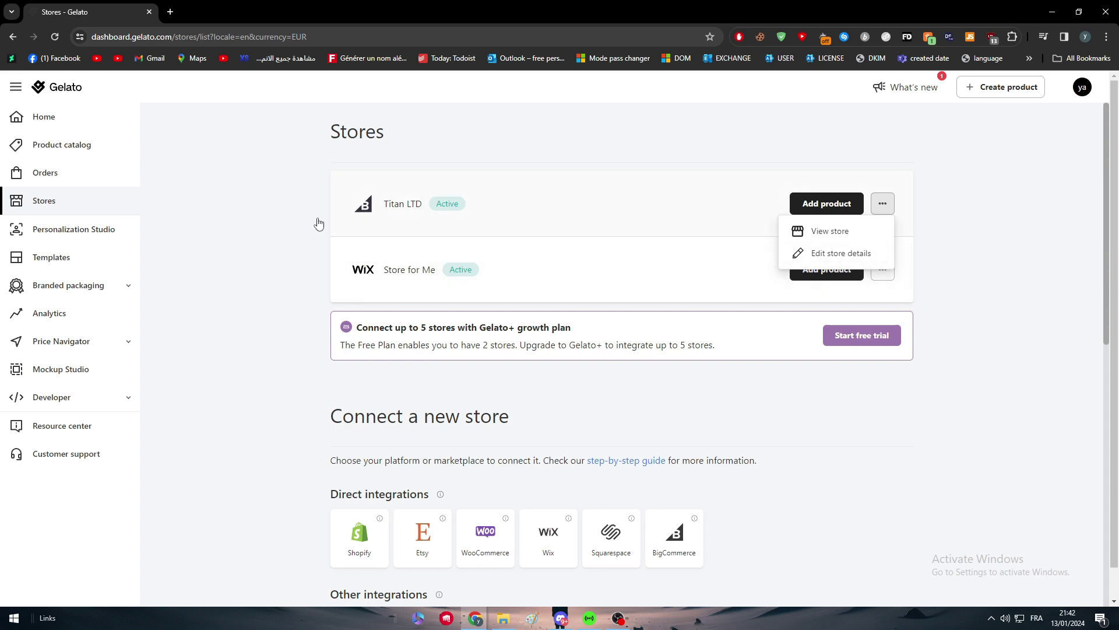
click(813, 255)
scroll(609, 305, down, 5)
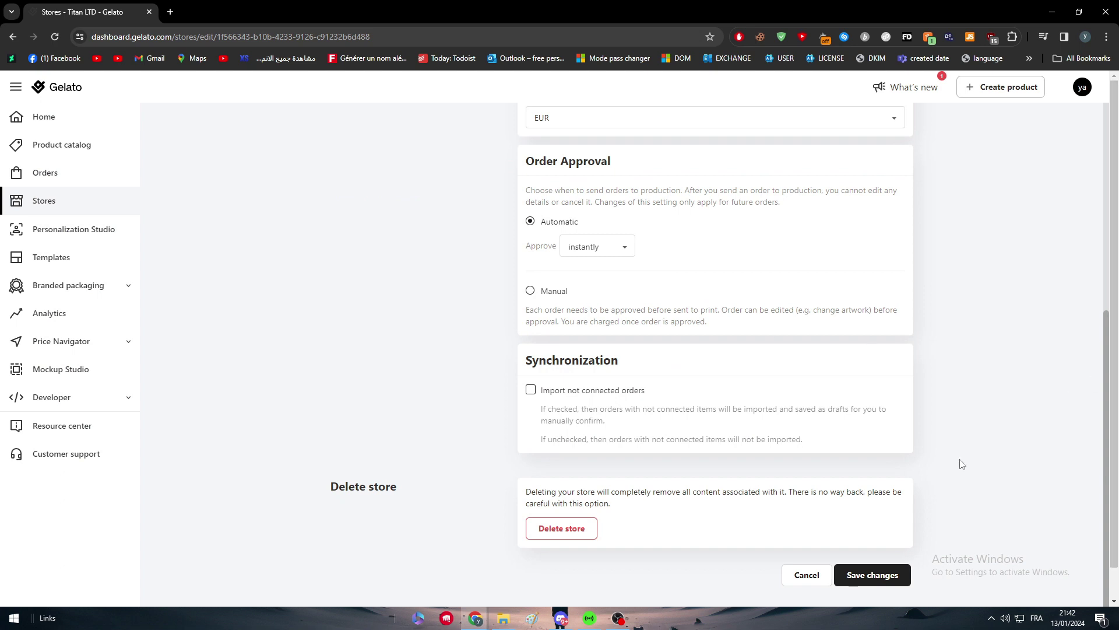
click(551, 529)
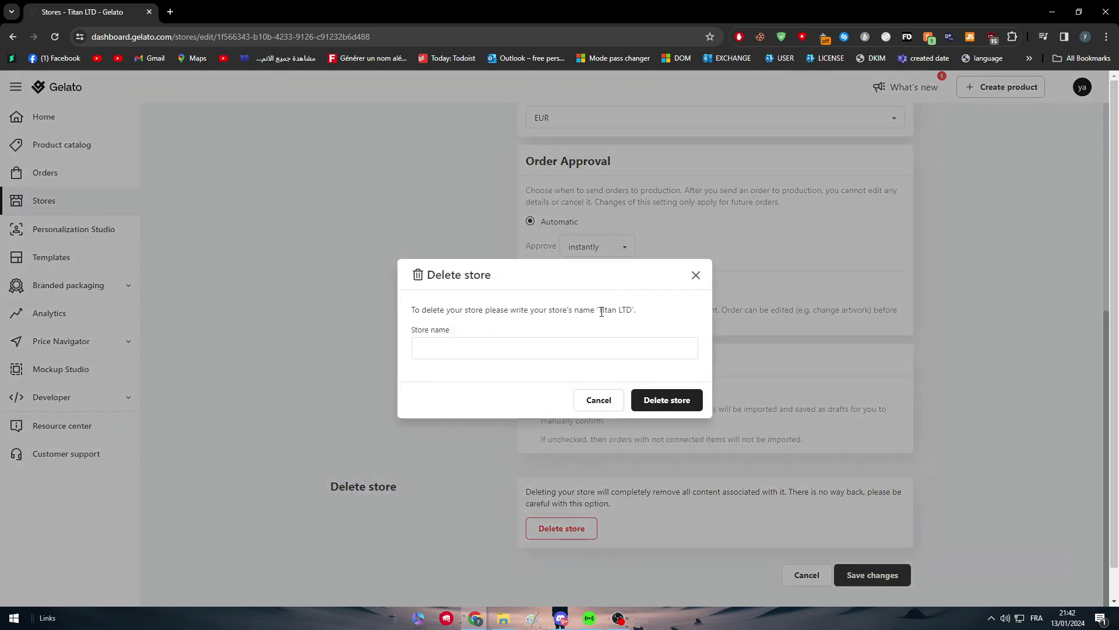
drag(601, 312, 625, 310)
key(ctrl+c)
click(615, 349)
key(ctrl+v)
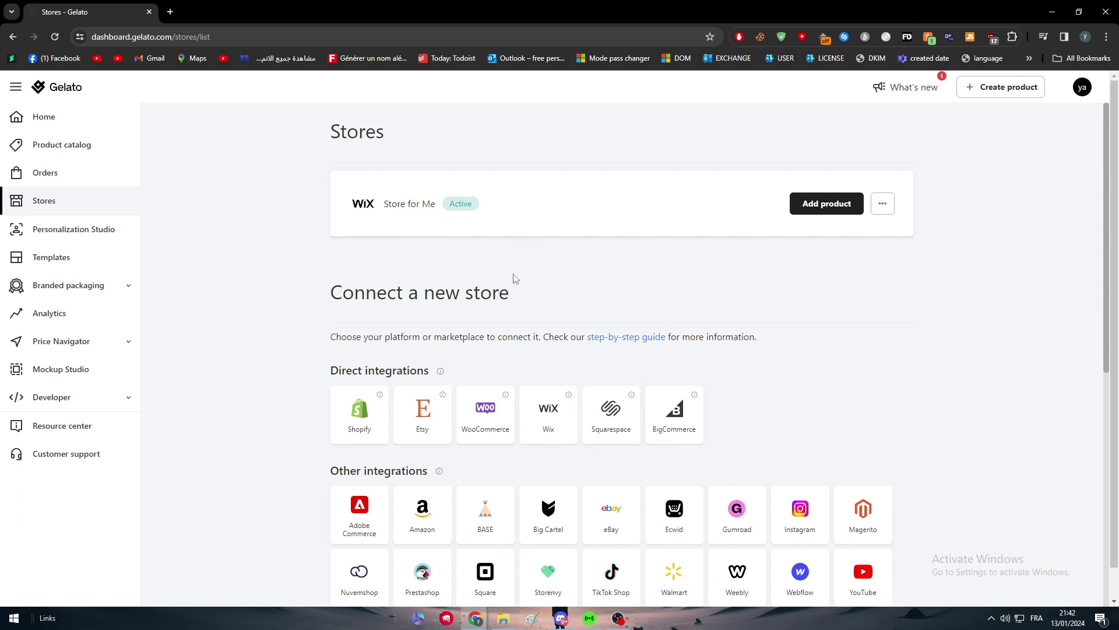
Scroll past Direct, Other and Custom integrations to 'Need help selecting a platform'.
scroll(442, 325, down, 2)
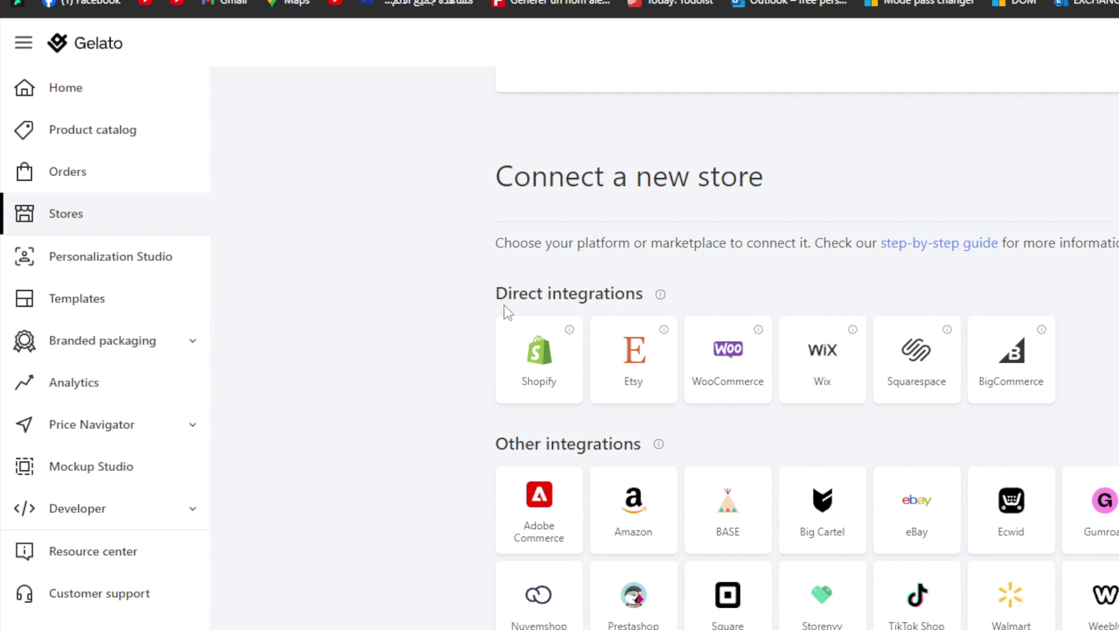
scroll(507, 338, down, 2)
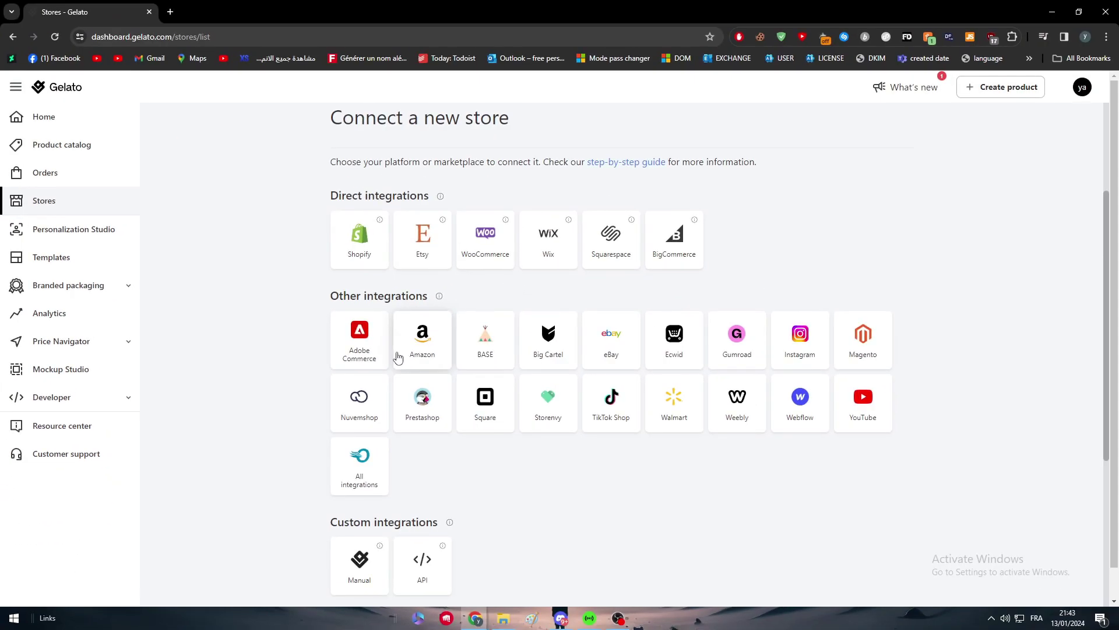
scroll(492, 474, down, 1)
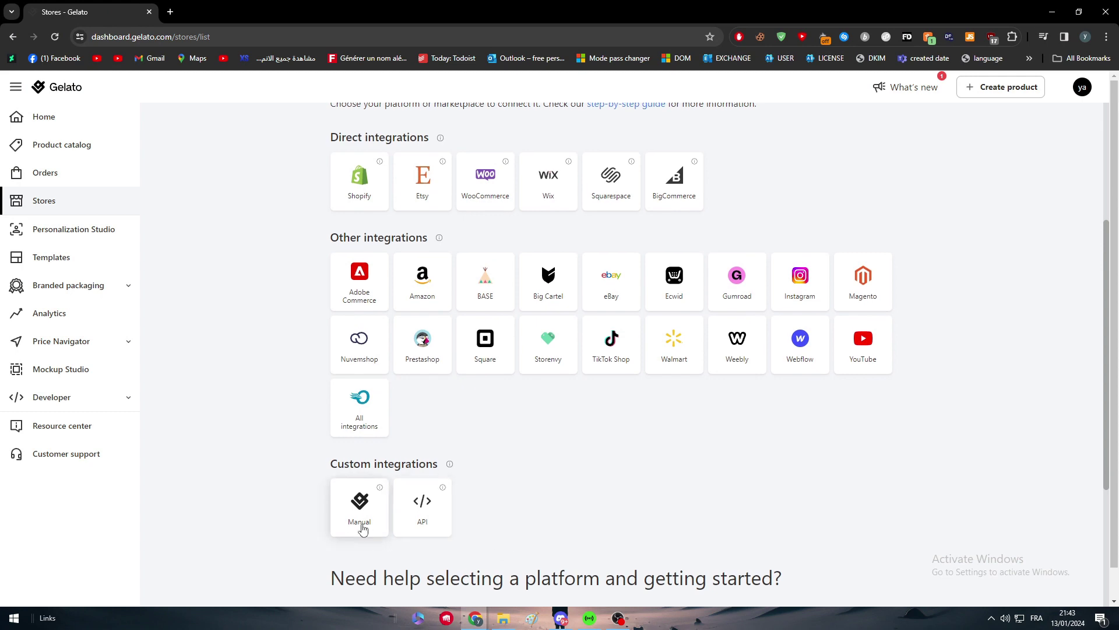
scroll(397, 510, down, 4)
scroll(287, 435, down, 1)
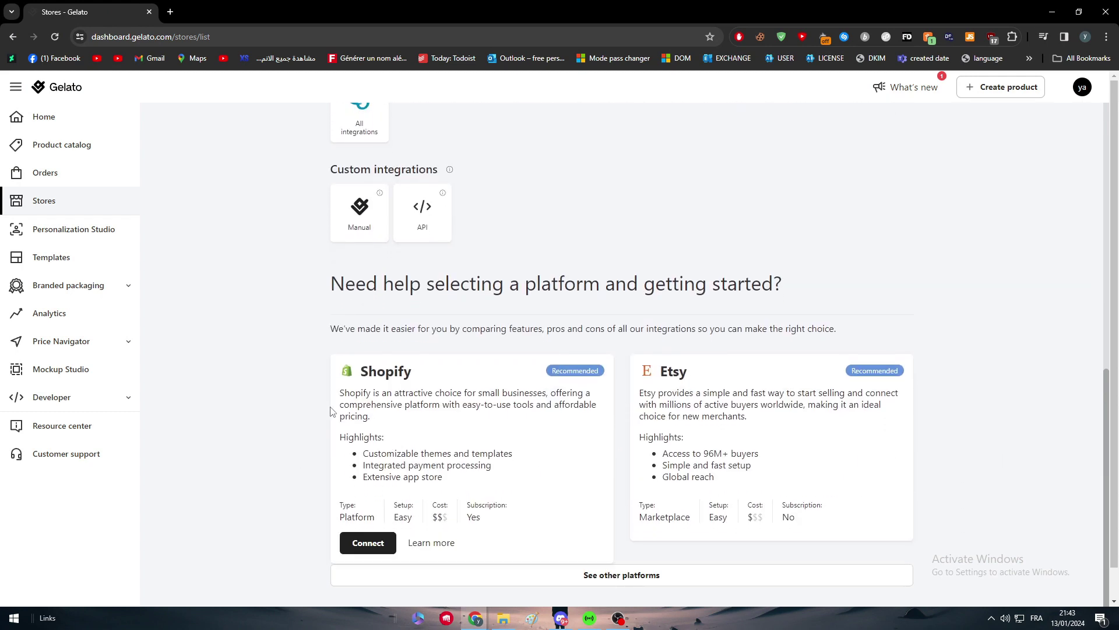
Look over the remaining platform comparison cards, then scroll back up to the WooCommerce and Wix integrations.
drag(385, 289, 631, 289)
click(618, 298)
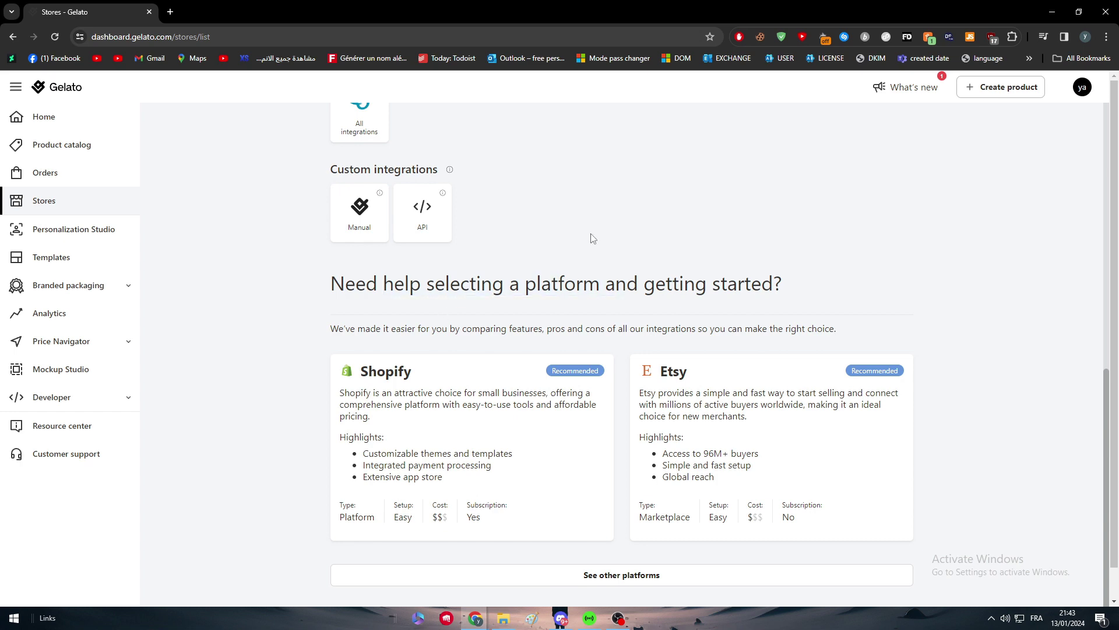
click(608, 575)
scroll(586, 394, down, 10)
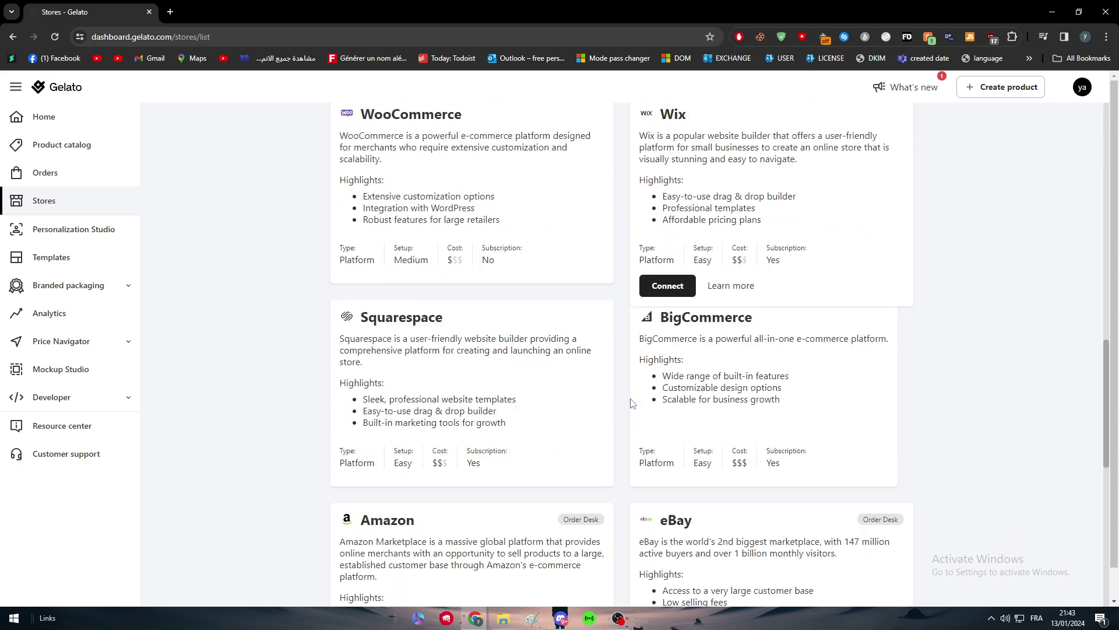
scroll(586, 394, down, 10)
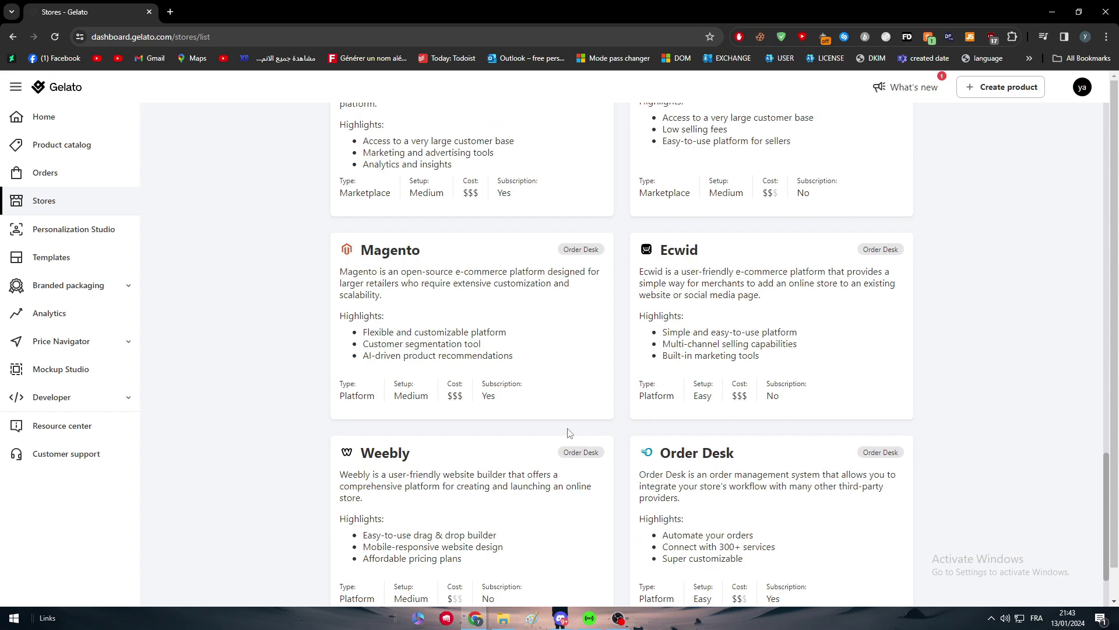
scroll(607, 425, up, 12)
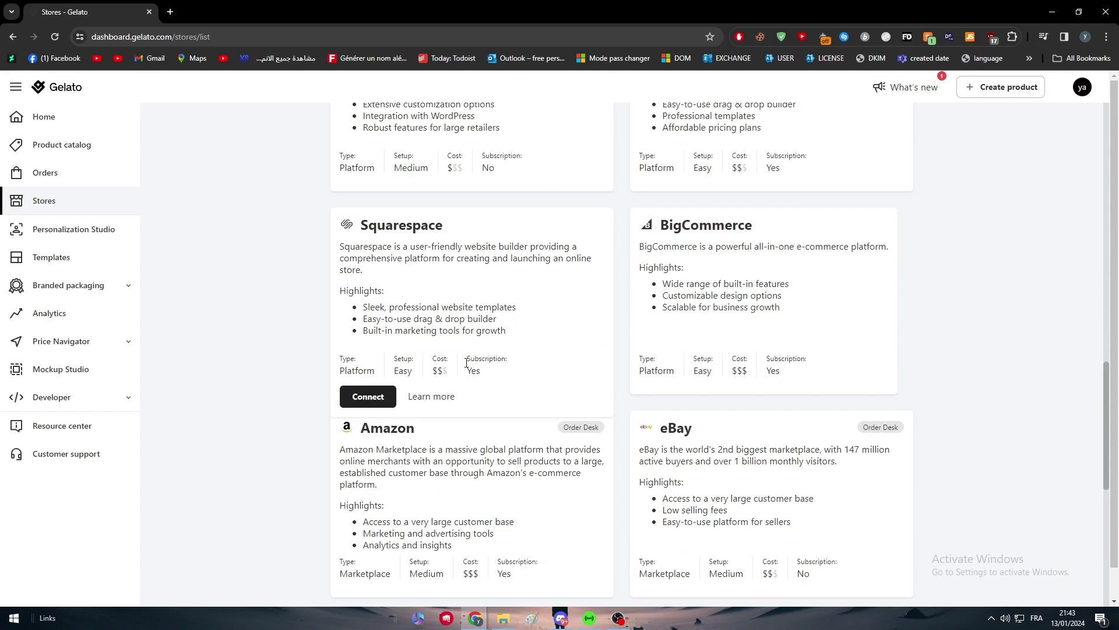
scroll(409, 364, up, 4)
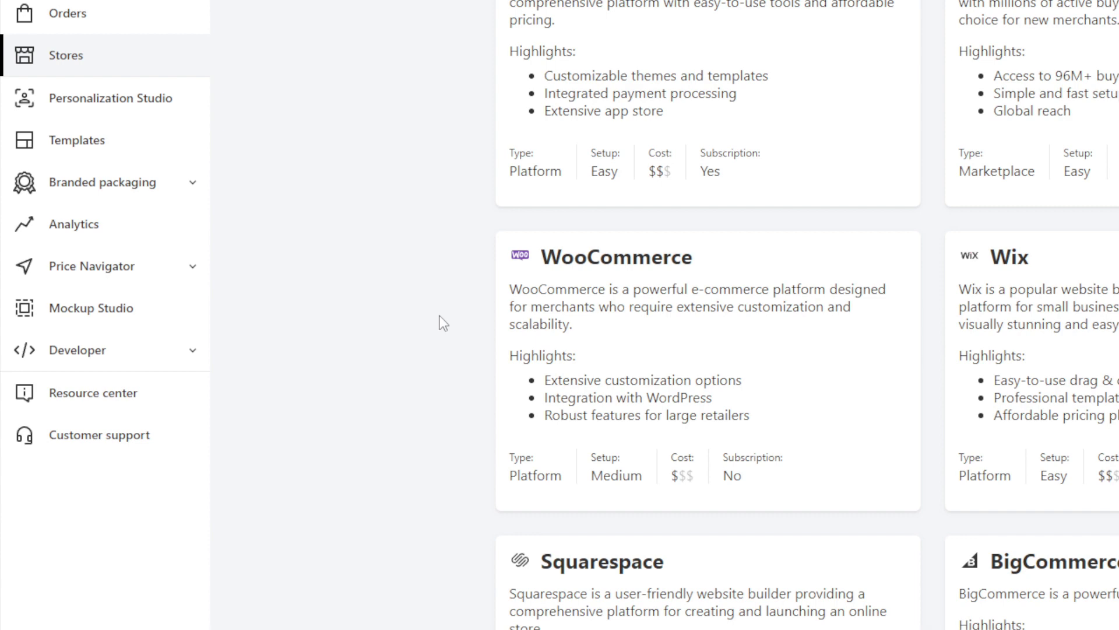
mouse_move(700, 475)
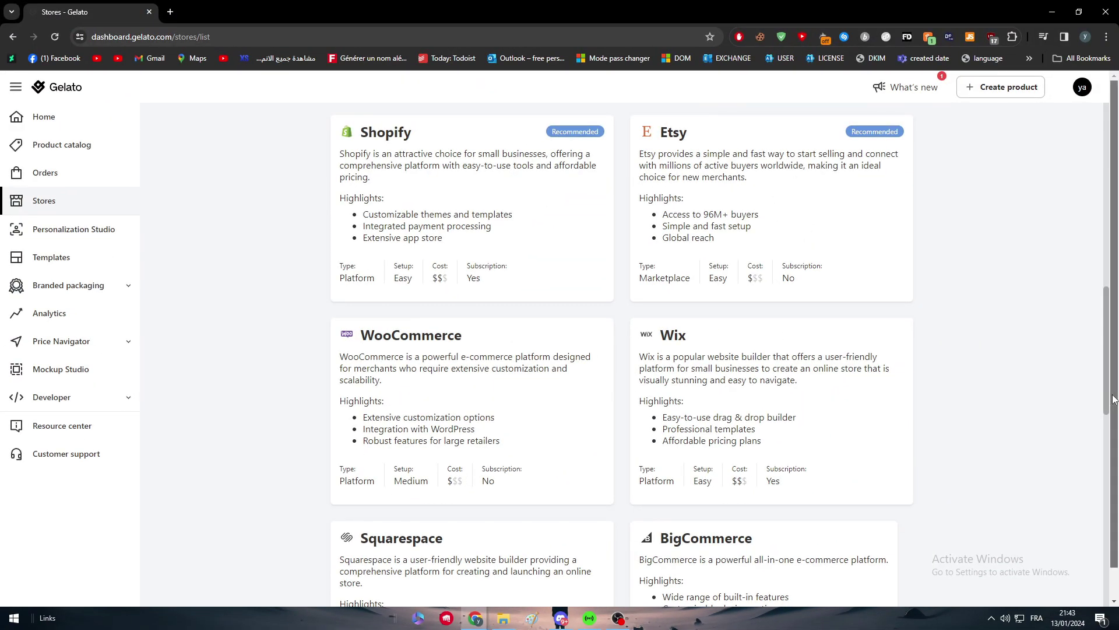
scroll(1117, 434, up, 10)
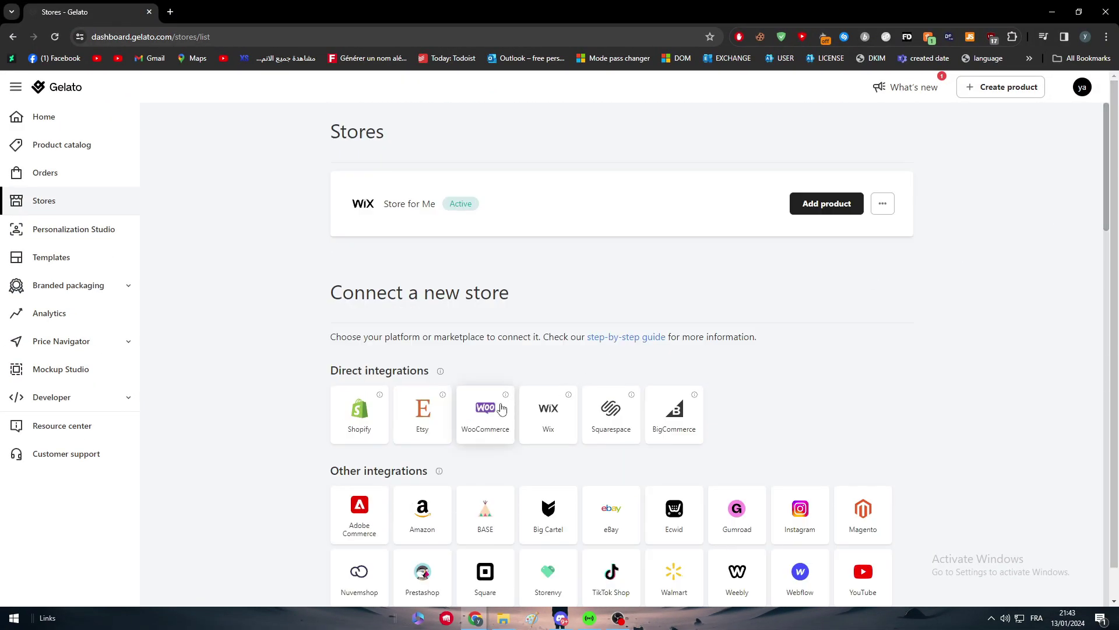
Read through Gelato's Connect your WooCommerce store guide, then start a new browser tab.
click(503, 408)
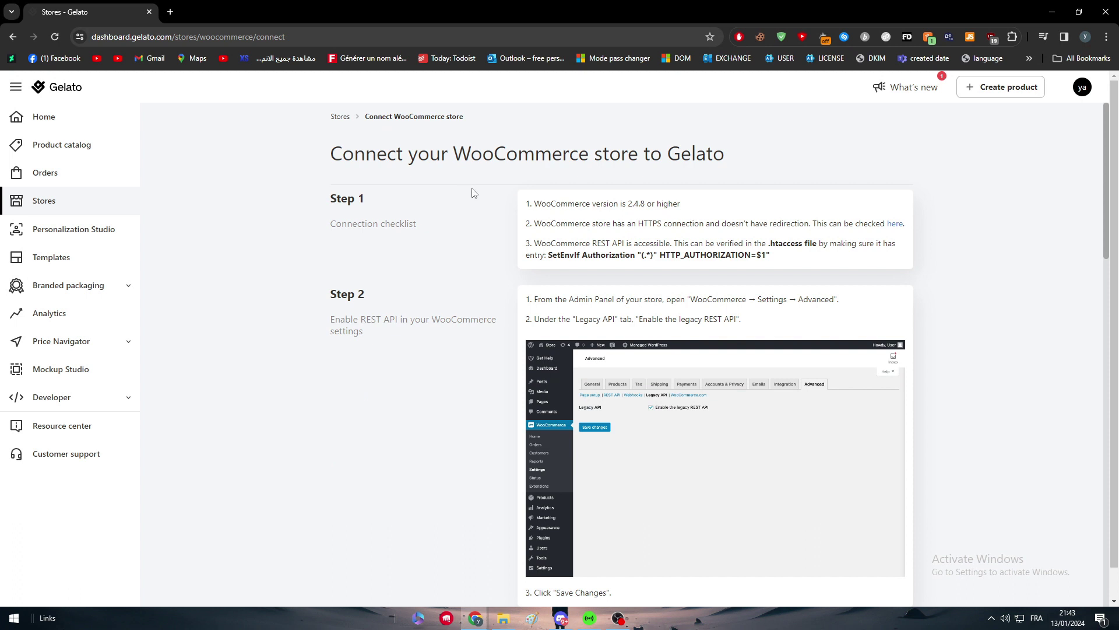
scroll(473, 193, down, 20)
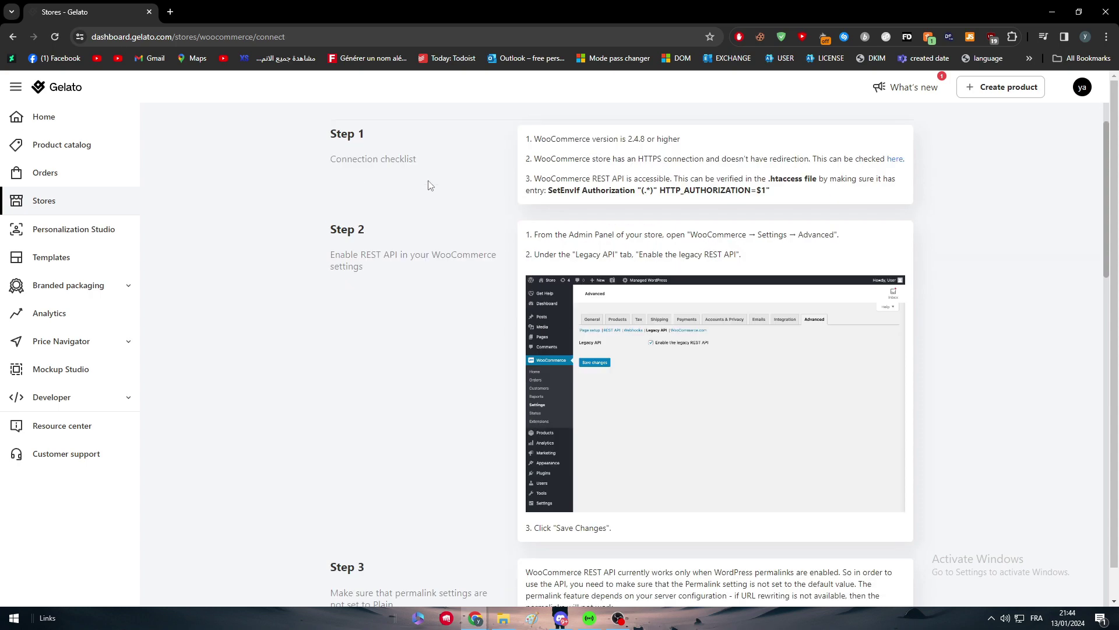
scroll(460, 243, up, 18)
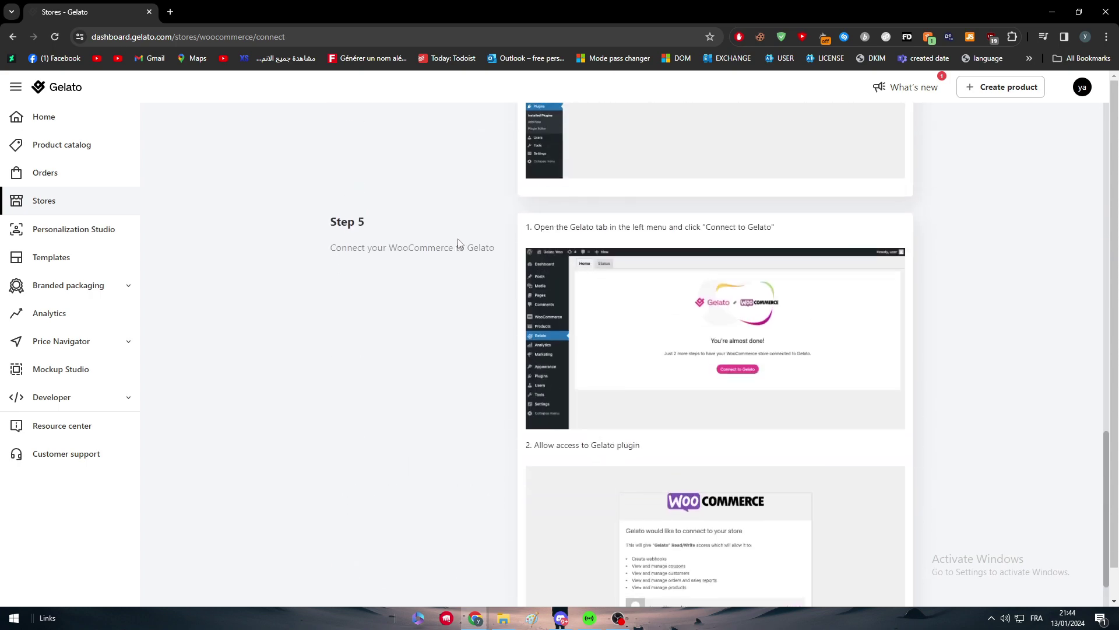
scroll(473, 267, up, 14)
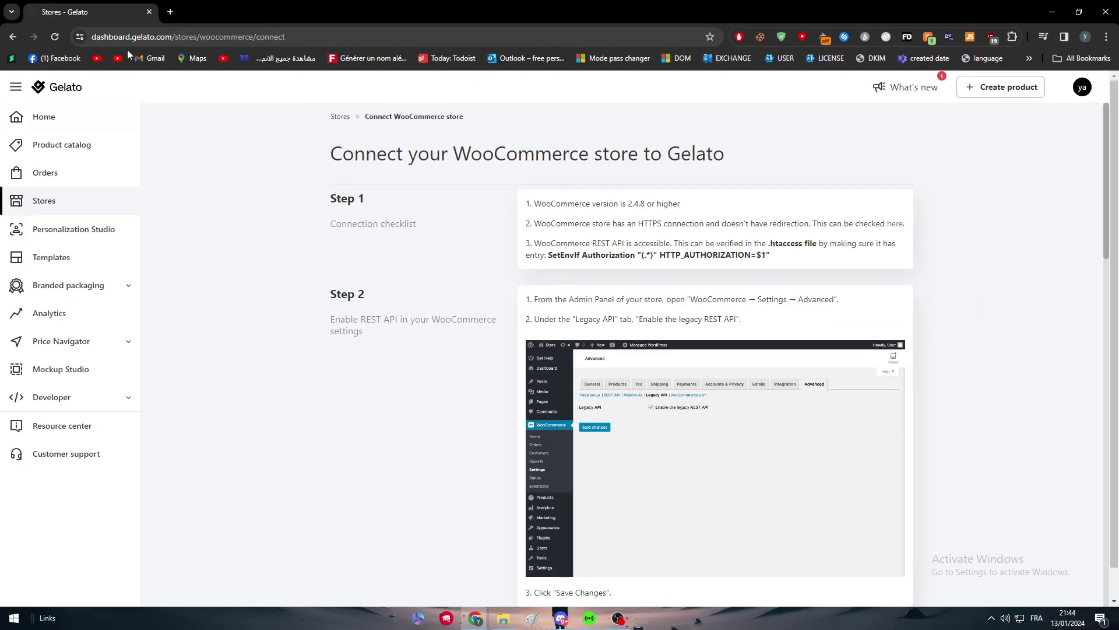
click(172, 11)
Open the local WordPress site's admin dashboard and go to Plugins > Add New Plugin.
text(l)
key(Return)
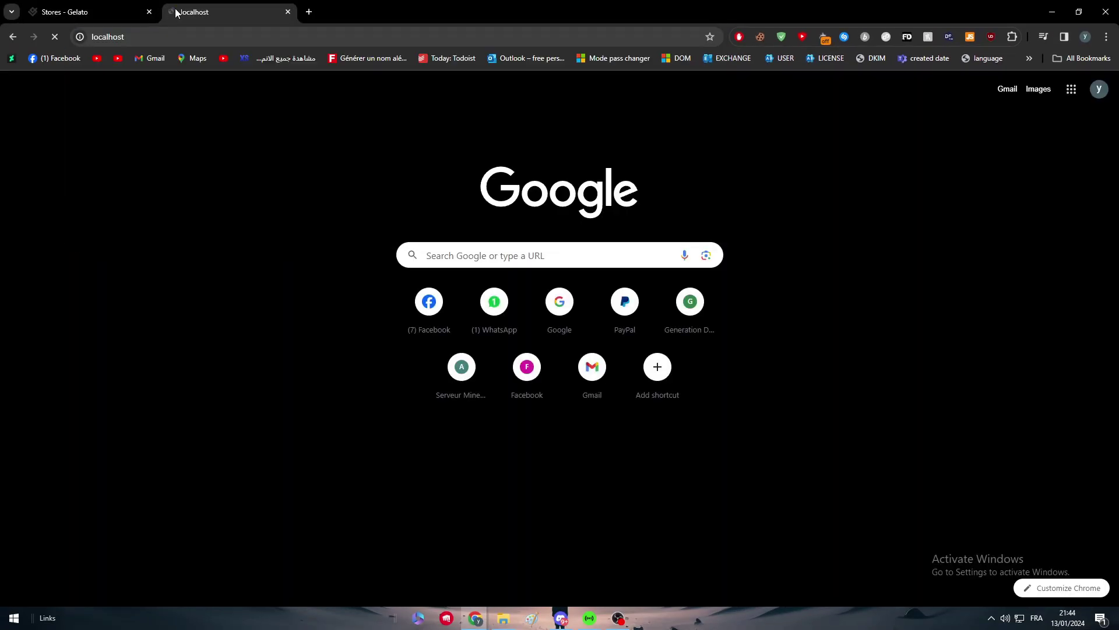
click(548, 211)
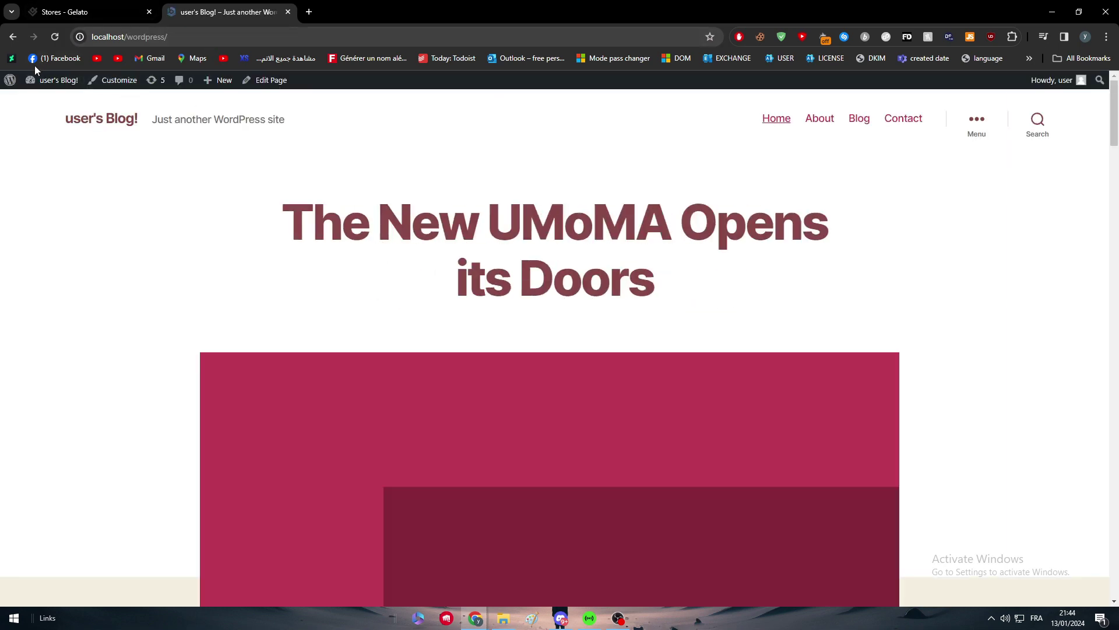
mouse_move(58, 80)
click(37, 102)
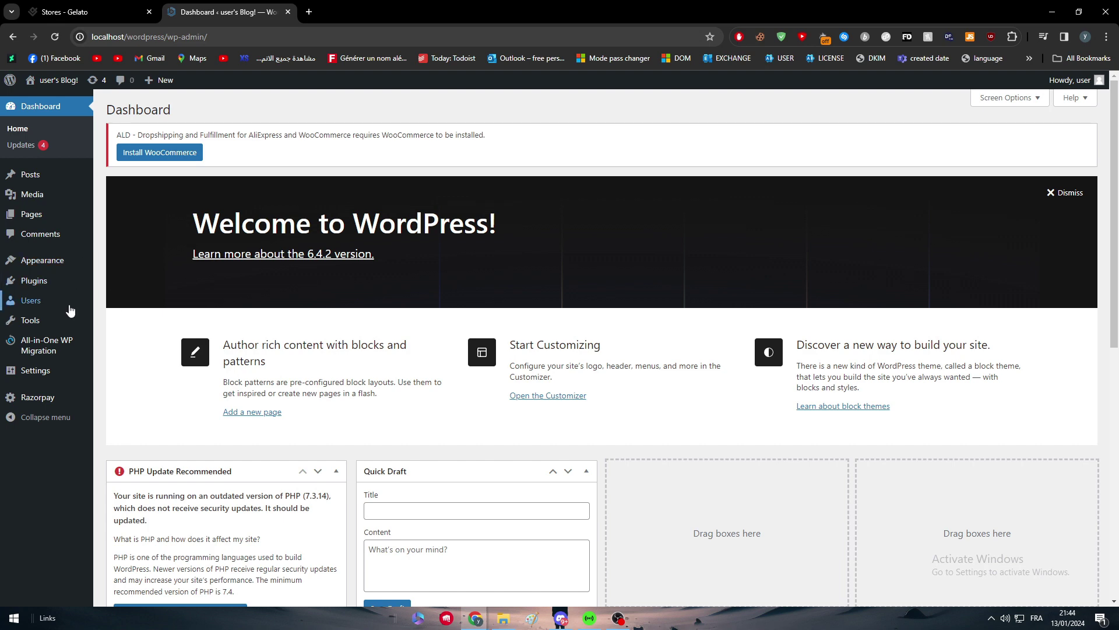
mouse_move(74, 299)
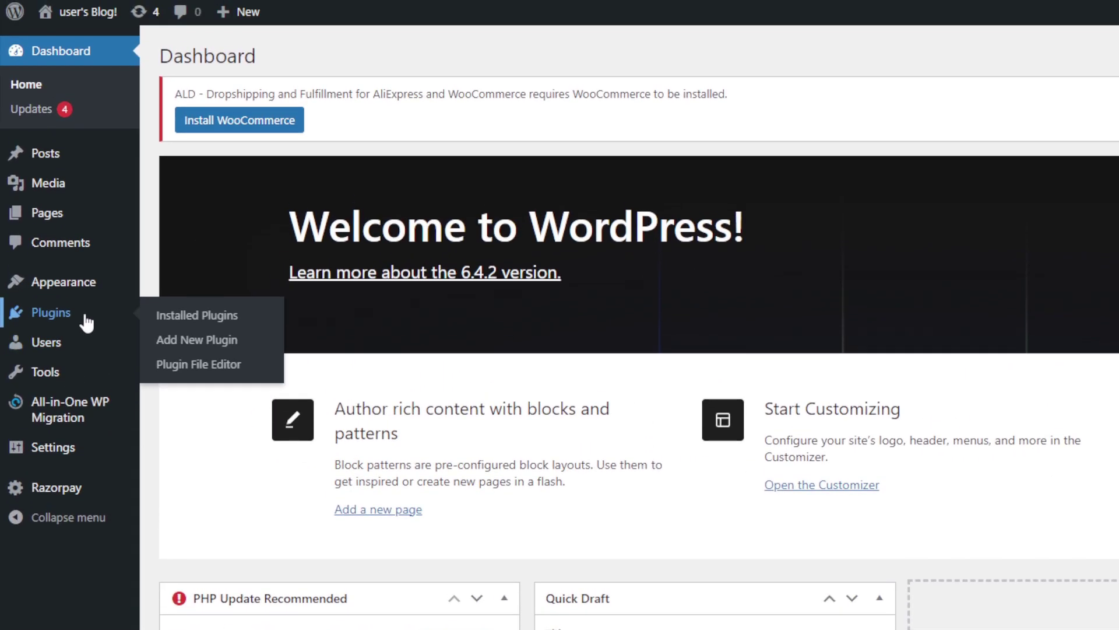
click(169, 314)
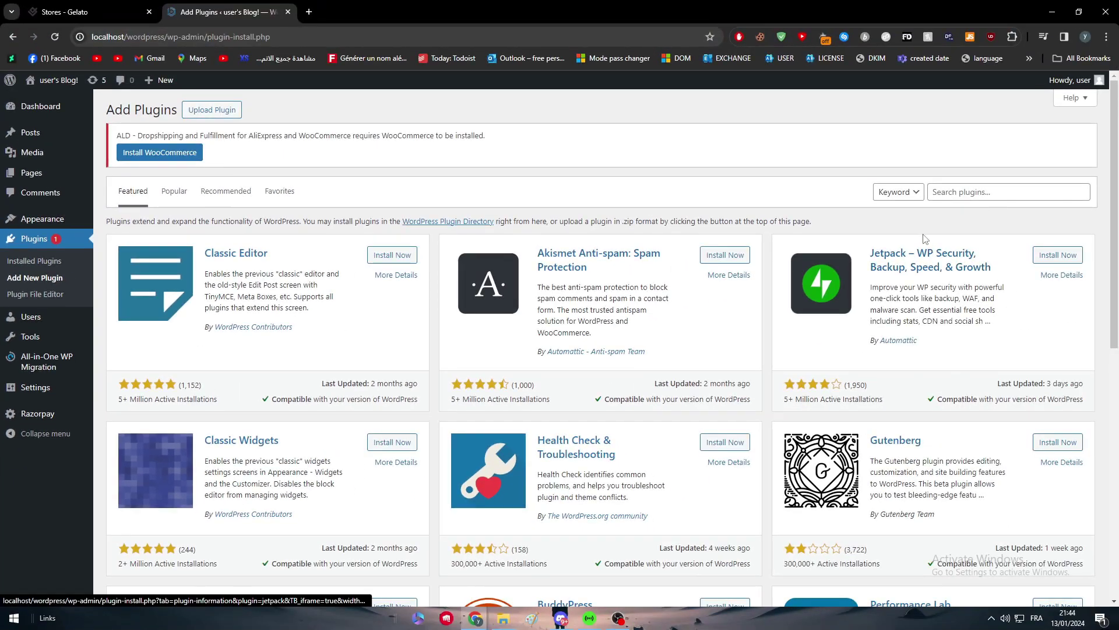
Search plugins for woocommerce and view WooCommerce 8.4.0's details, which require PHP 7.4+.
click(986, 192)
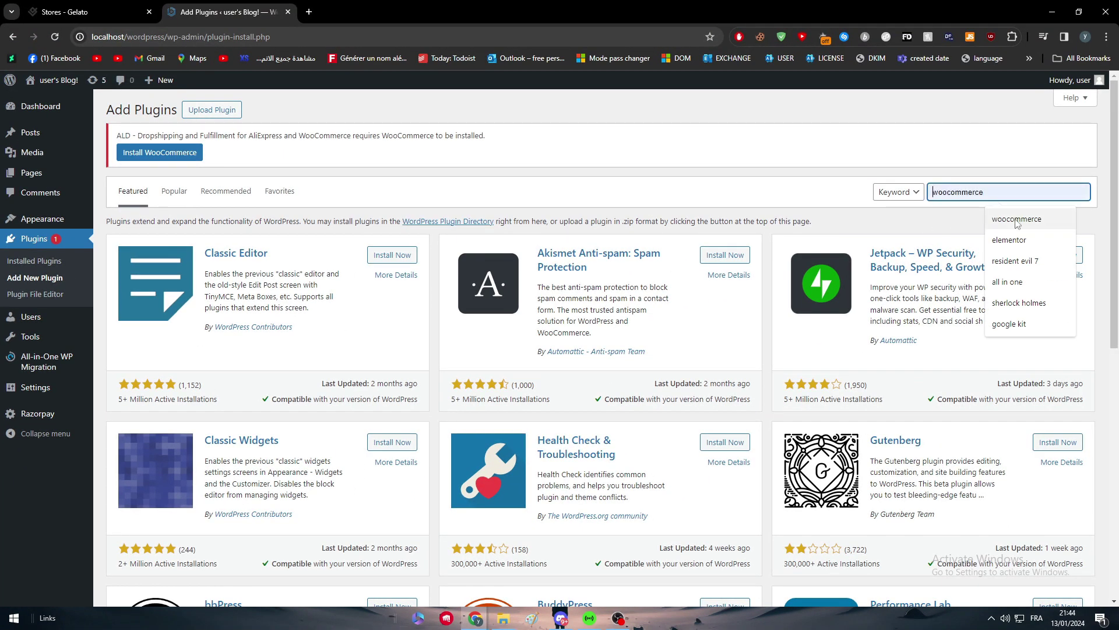
click(1018, 219)
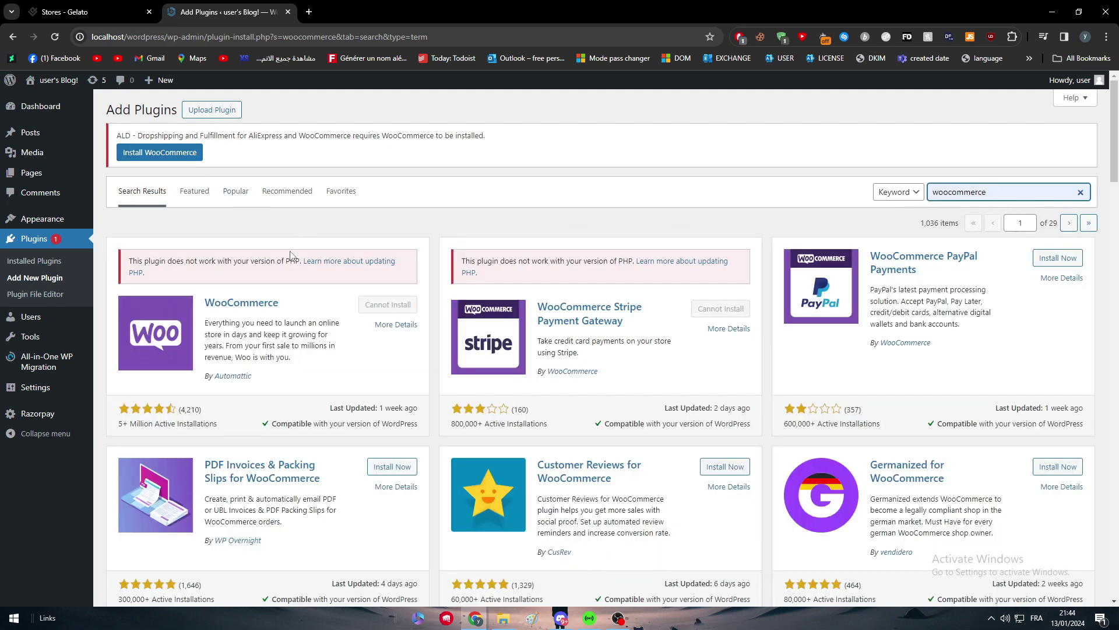
text(--)
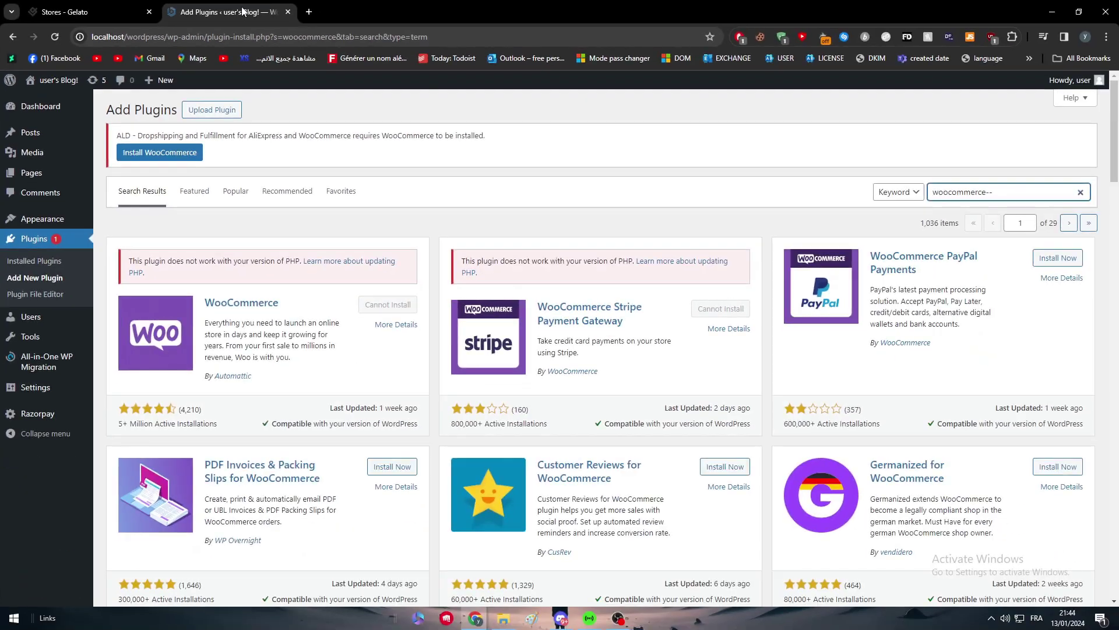
right_click(242, 11)
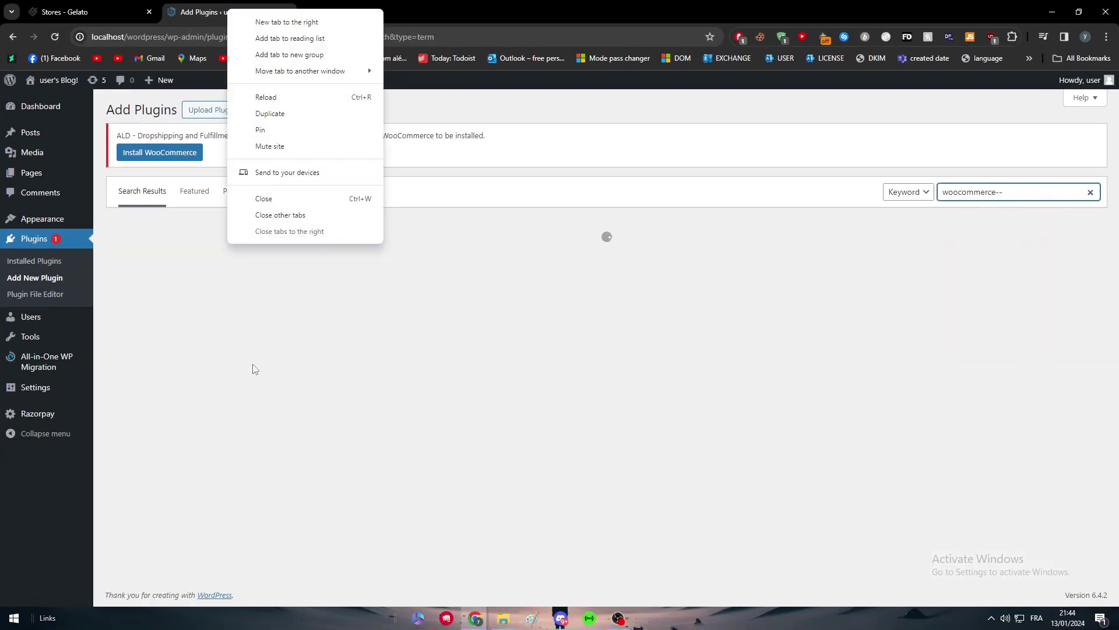
click(539, 198)
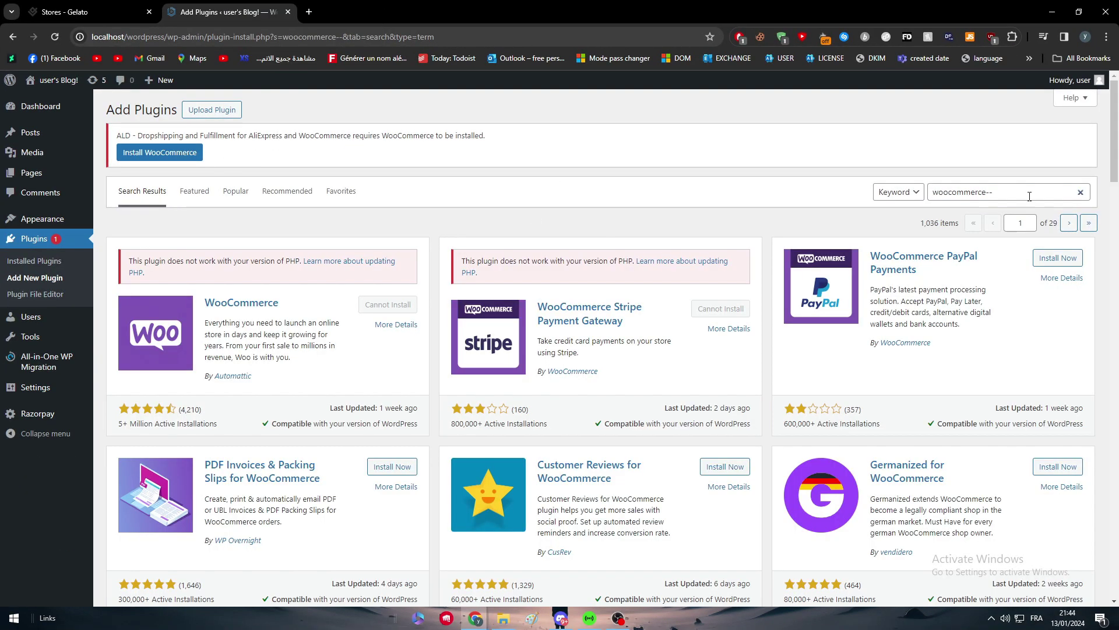
click(1026, 191)
key(BackSpace)
key(BackSpace)
click(760, 198)
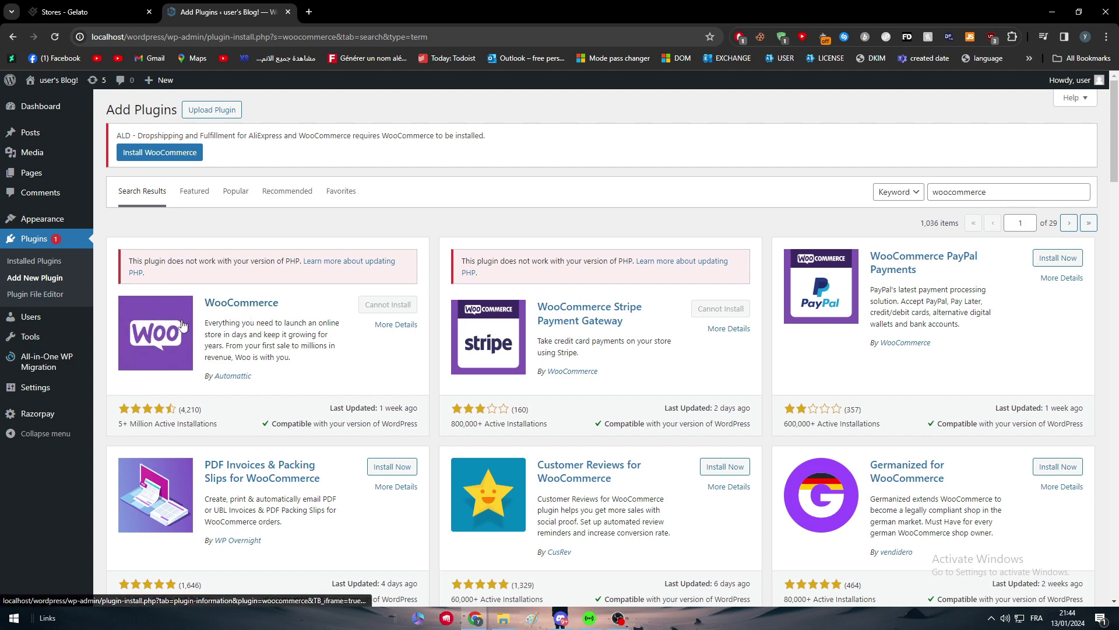
click(396, 324)
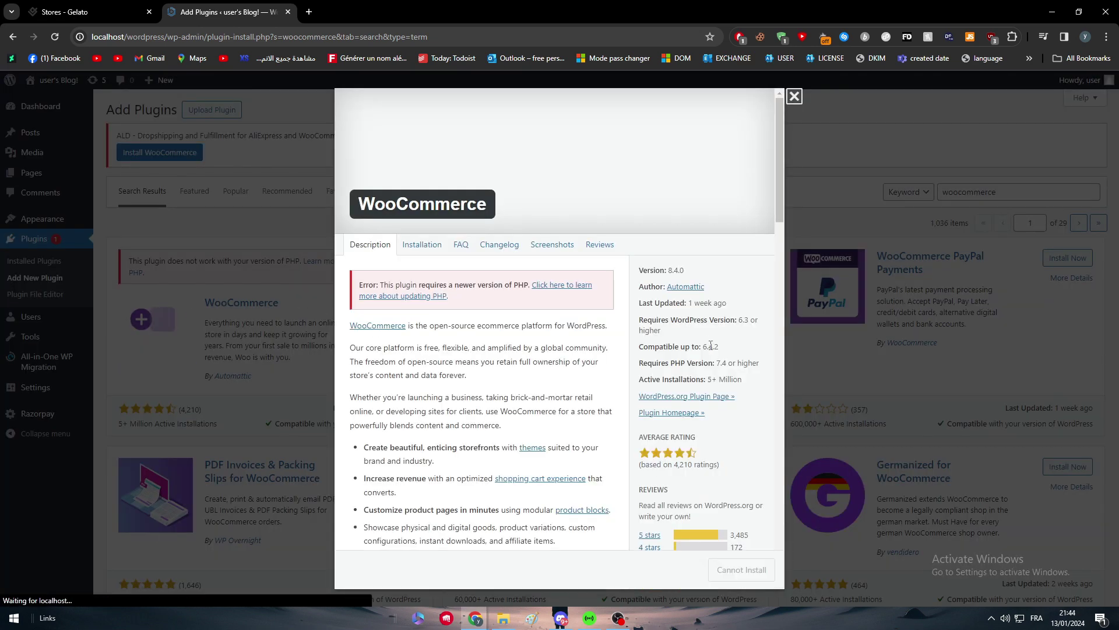
double_click(671, 270)
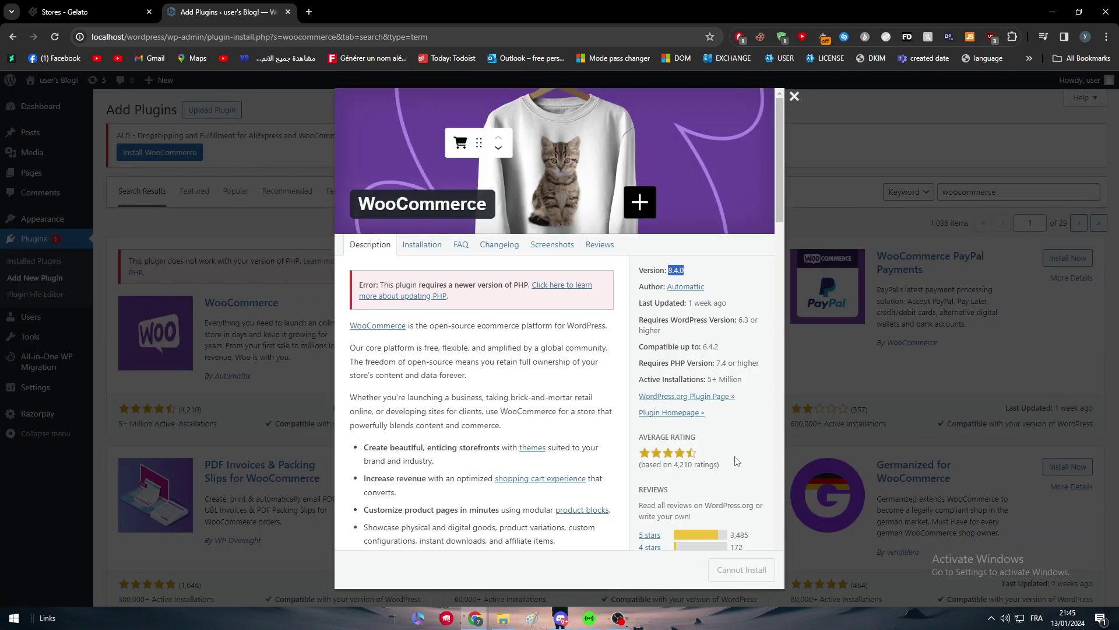
Back on the Gelato guide, inspect Step 1's HTTP_AUTHORIZATION .htaccess entry.
click(116, 12)
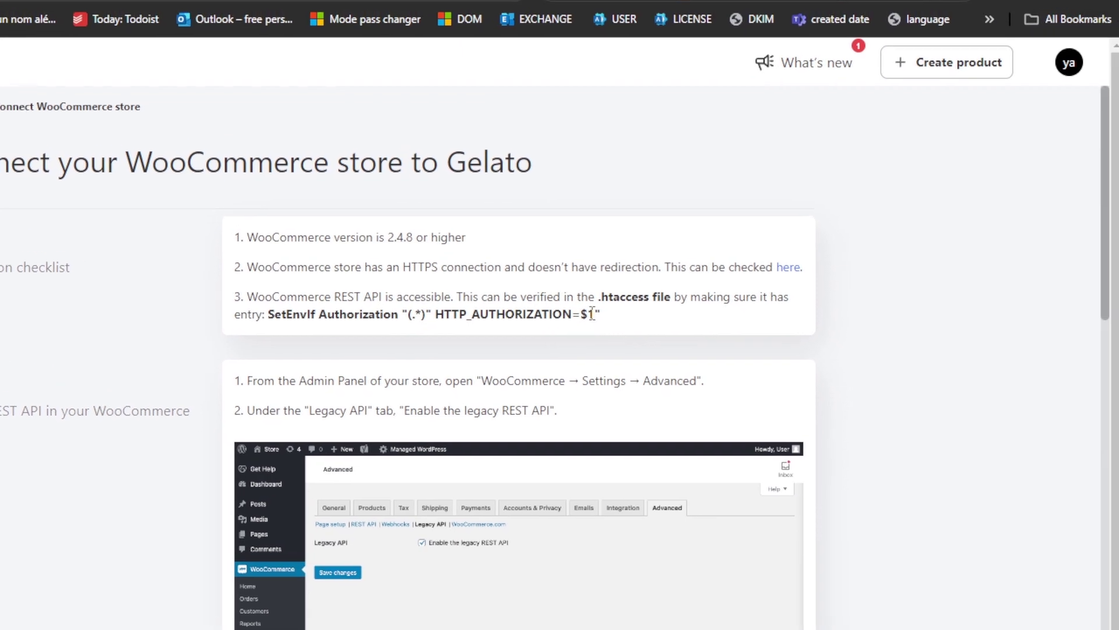
drag(653, 314, 510, 312)
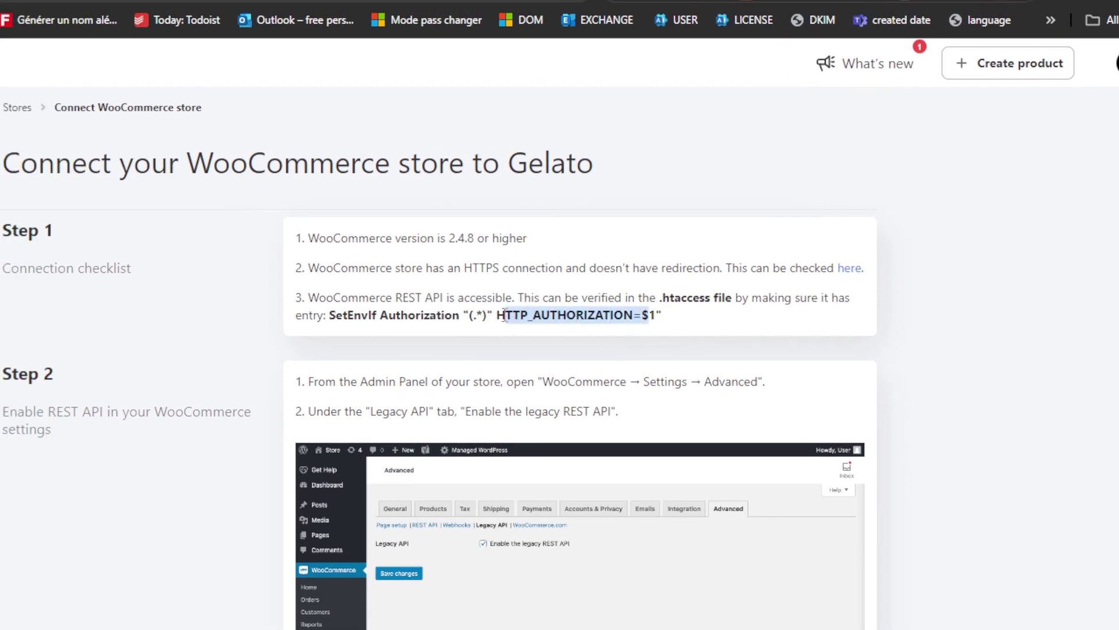
click(556, 314)
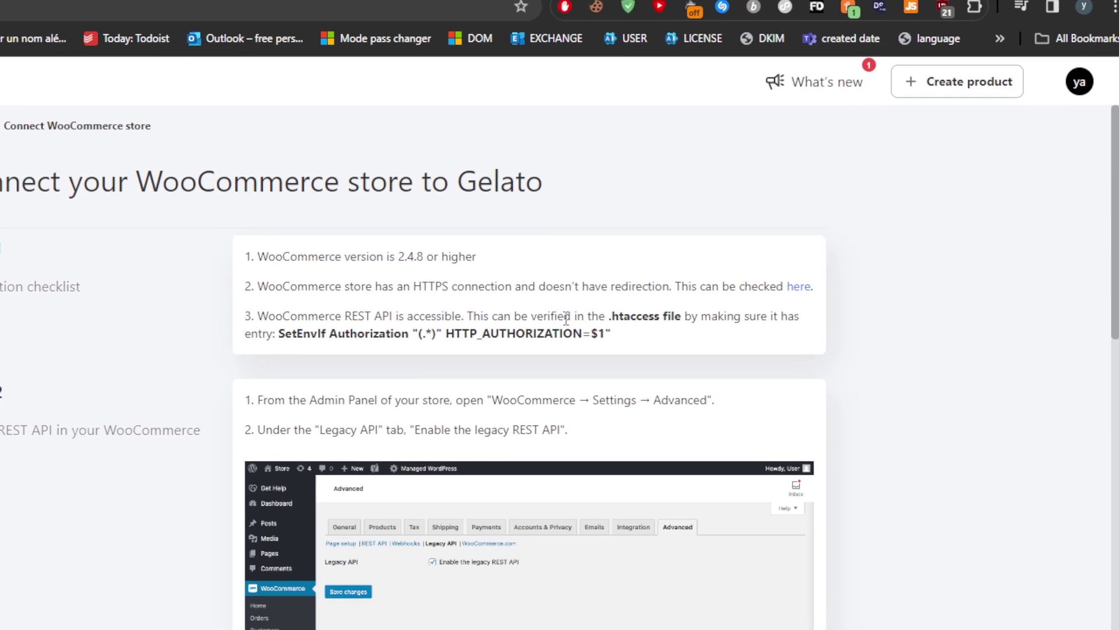
Scroll down the Gelato guide to Step 3, which requires permalinks other than Plain.
scroll(608, 323, down, 2)
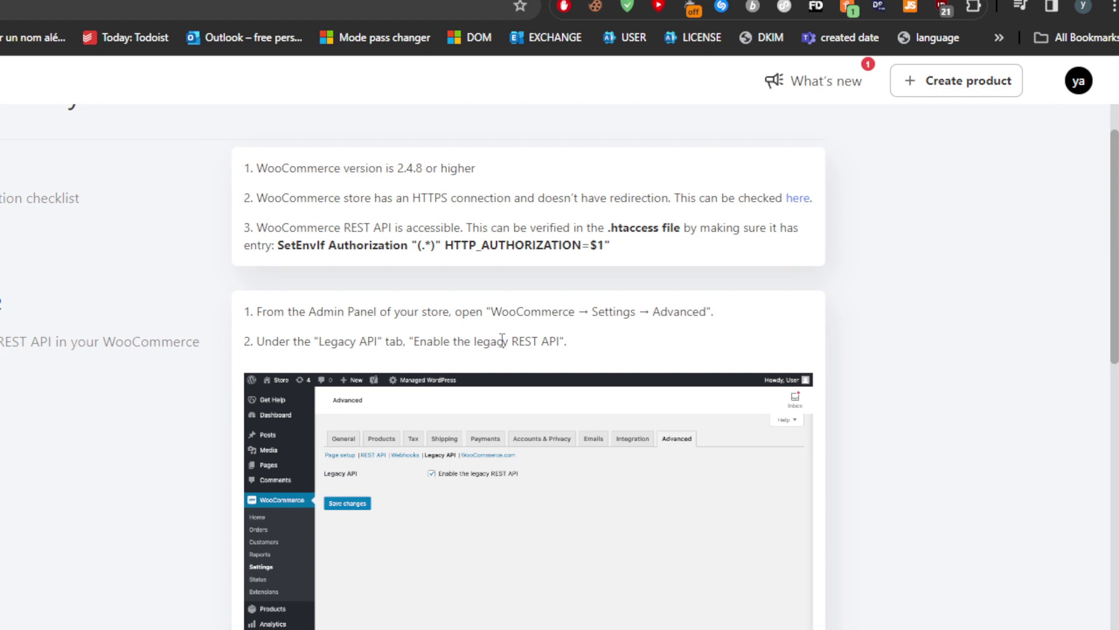
scroll(504, 336, down, 2)
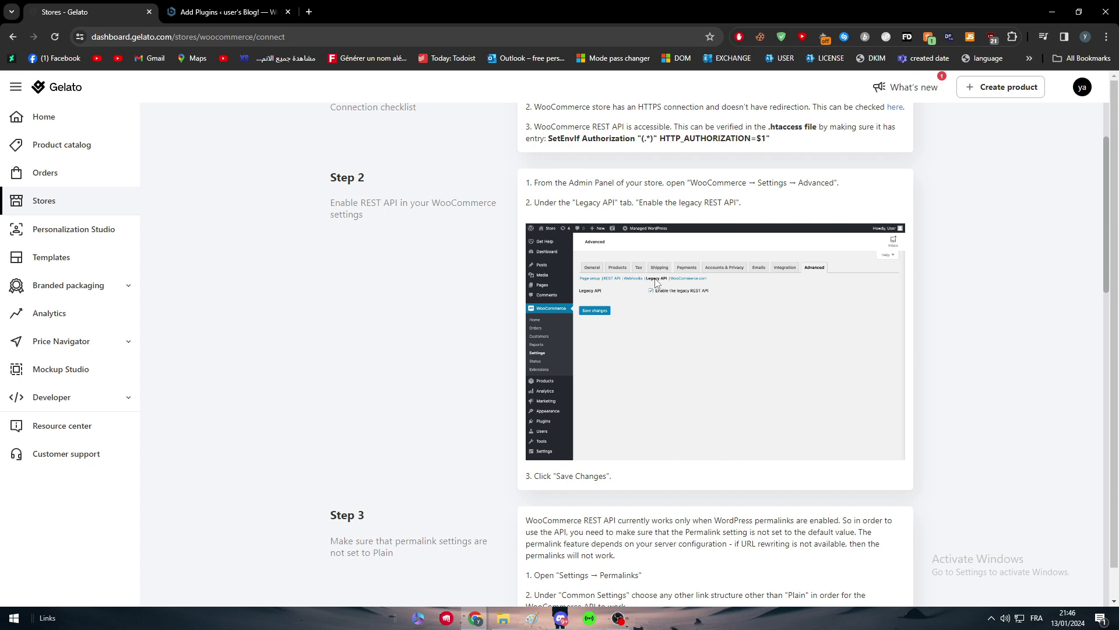
scroll(657, 282, down, 2)
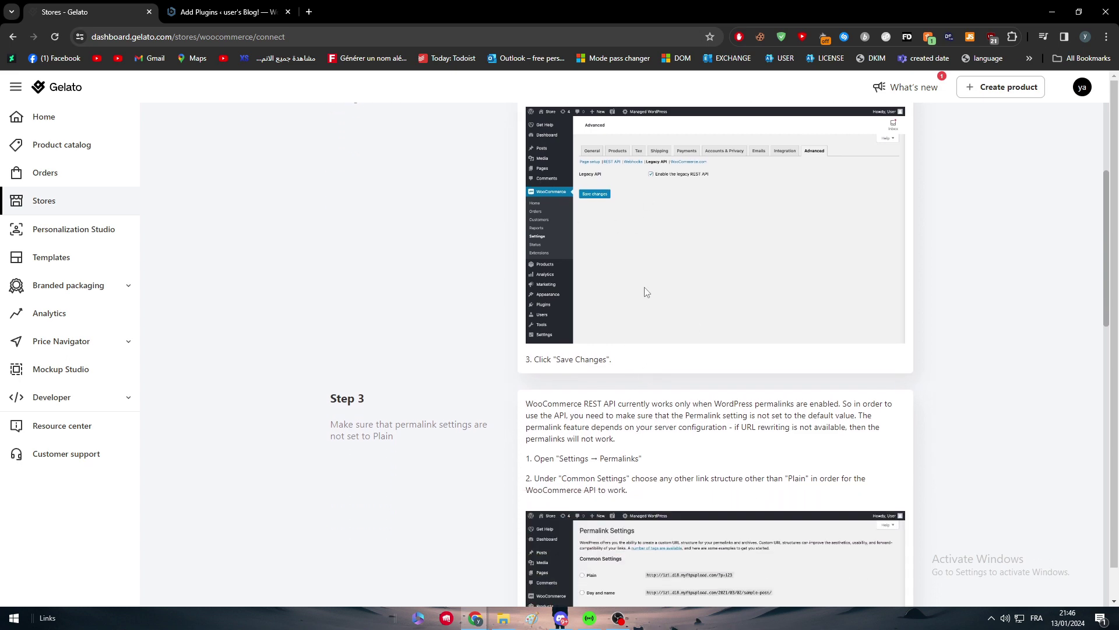
scroll(690, 296, down, 3)
scroll(592, 239, down, 1)
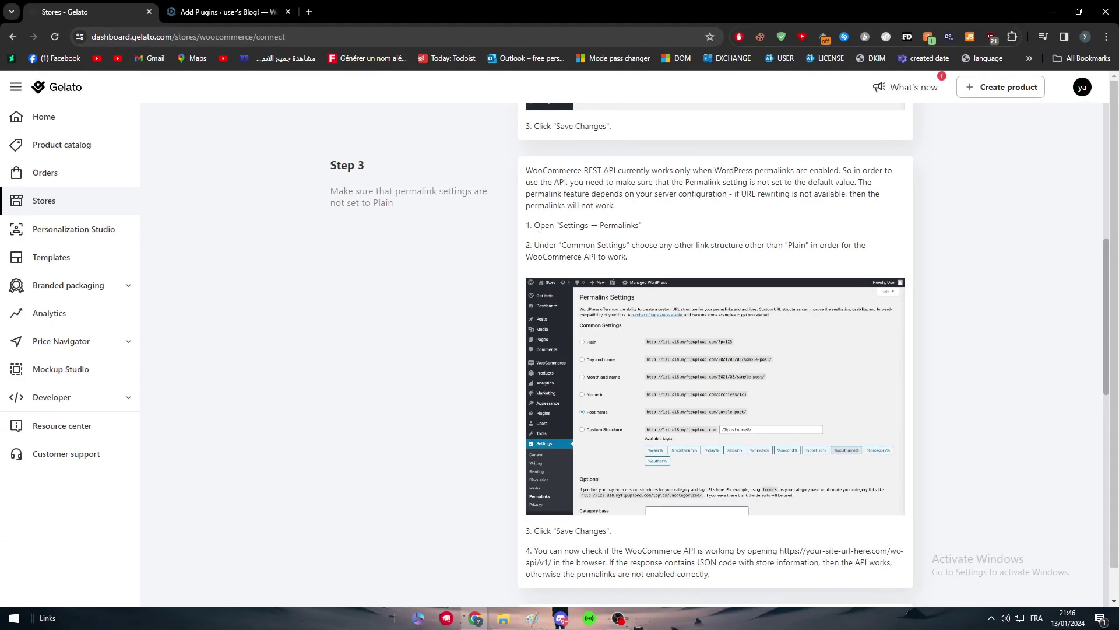
Close the WooCommerce plugin details and open WordPress Settings > Permalinks.
click(247, 5)
click(260, 472)
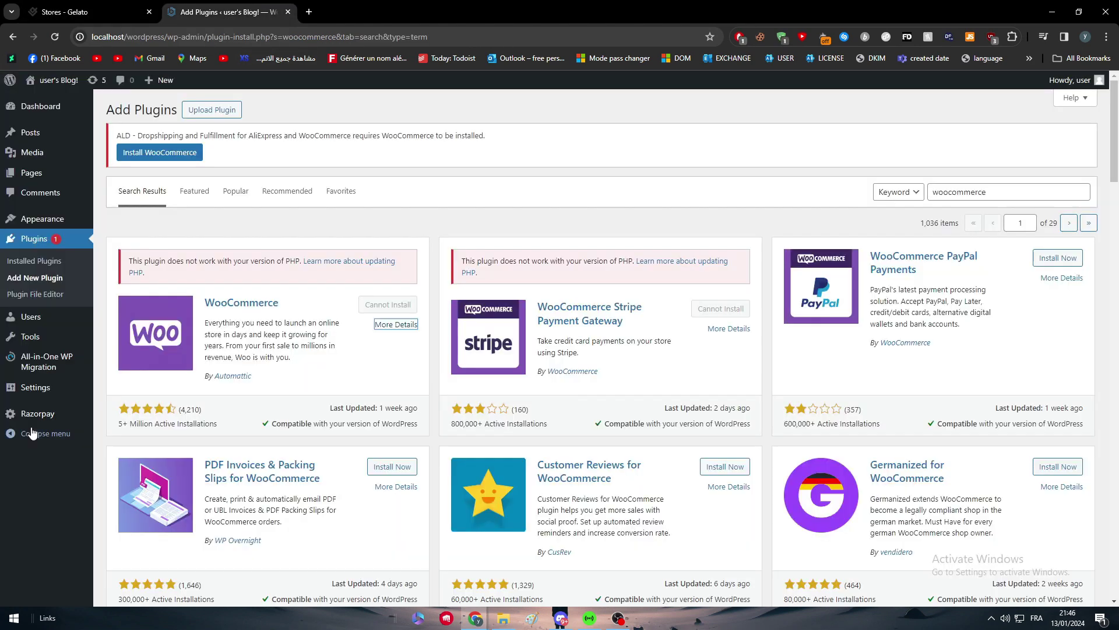
click(44, 389)
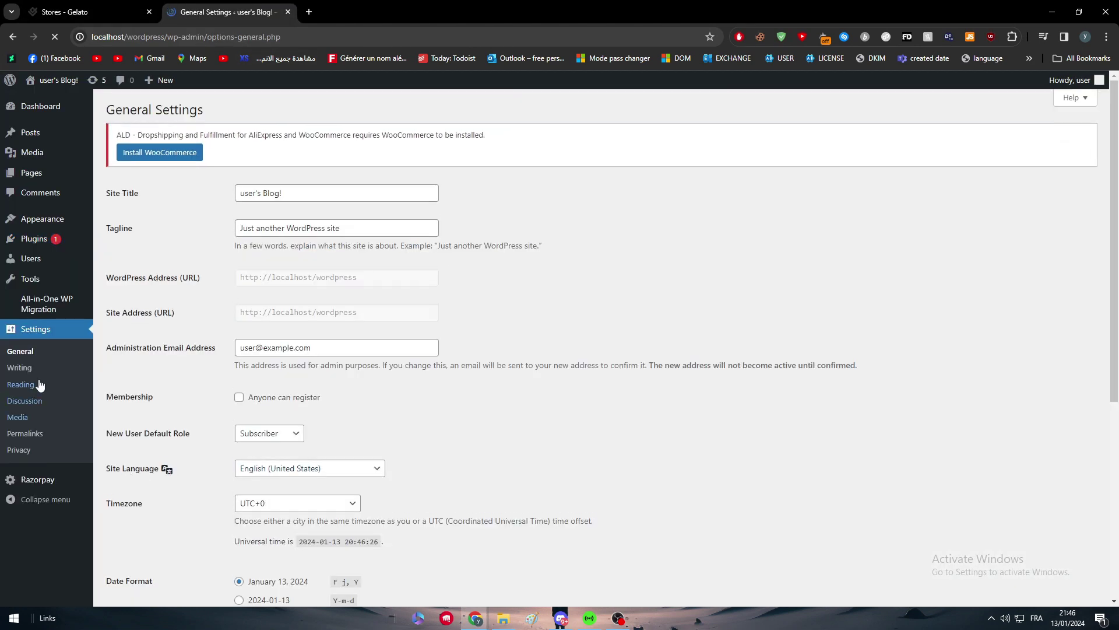
click(44, 433)
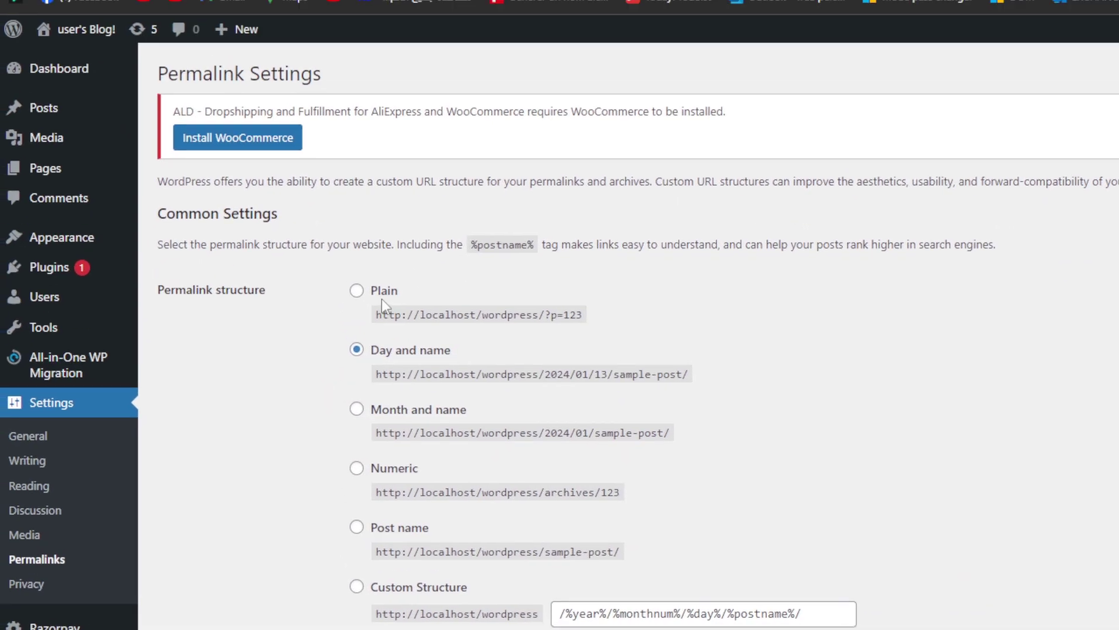
click(317, 130)
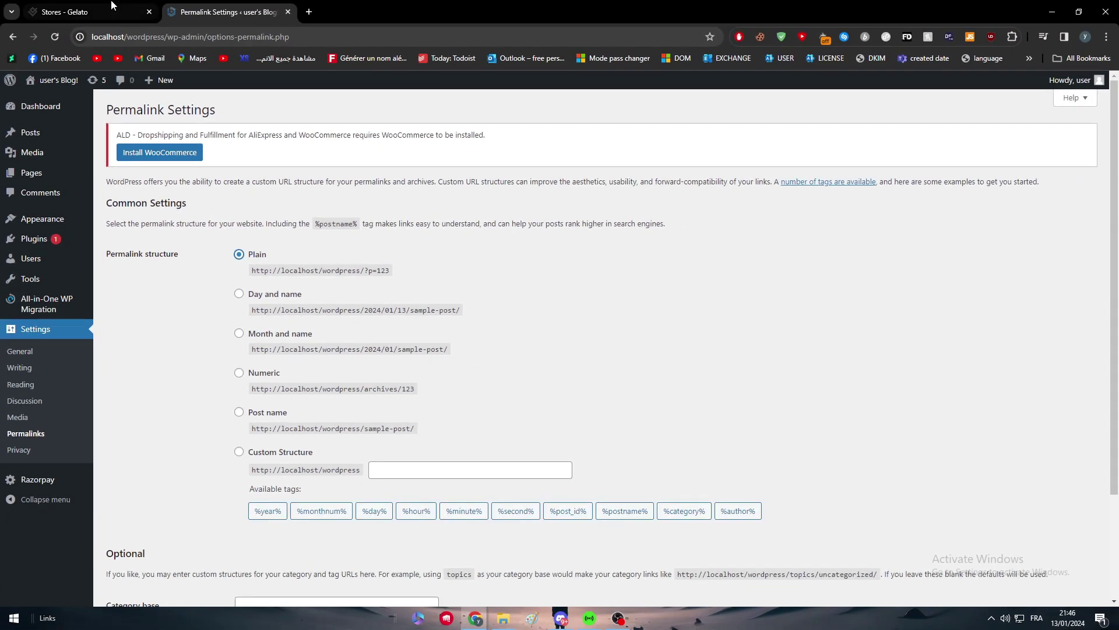
Check Gelato's Step 3 again, then choose the Post name permalink structure.
click(65, 12)
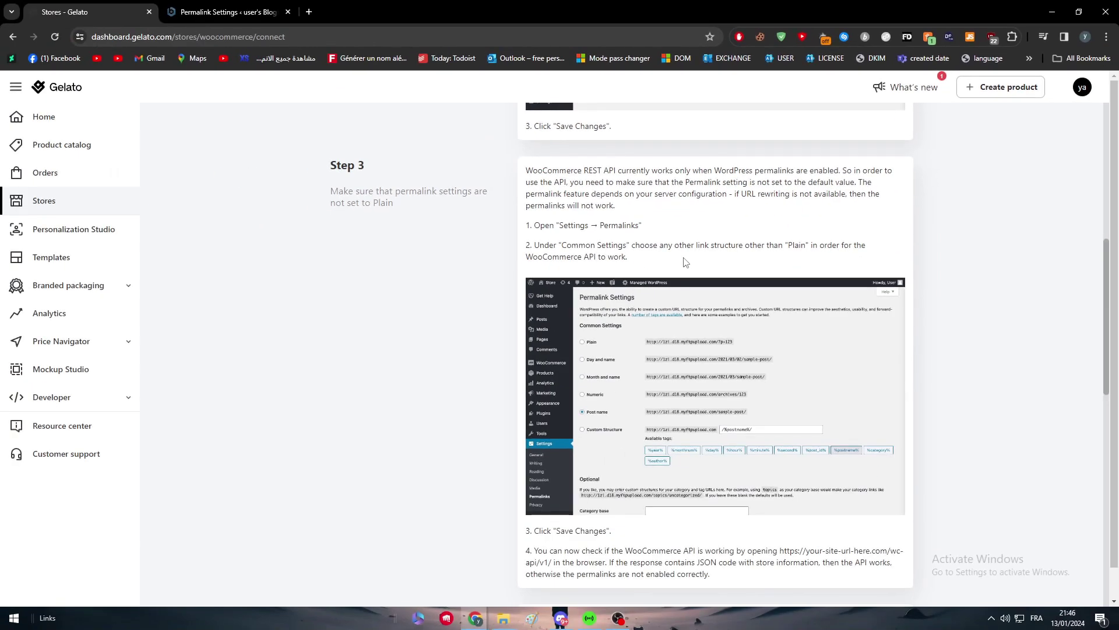
key(ctrl+Tab)
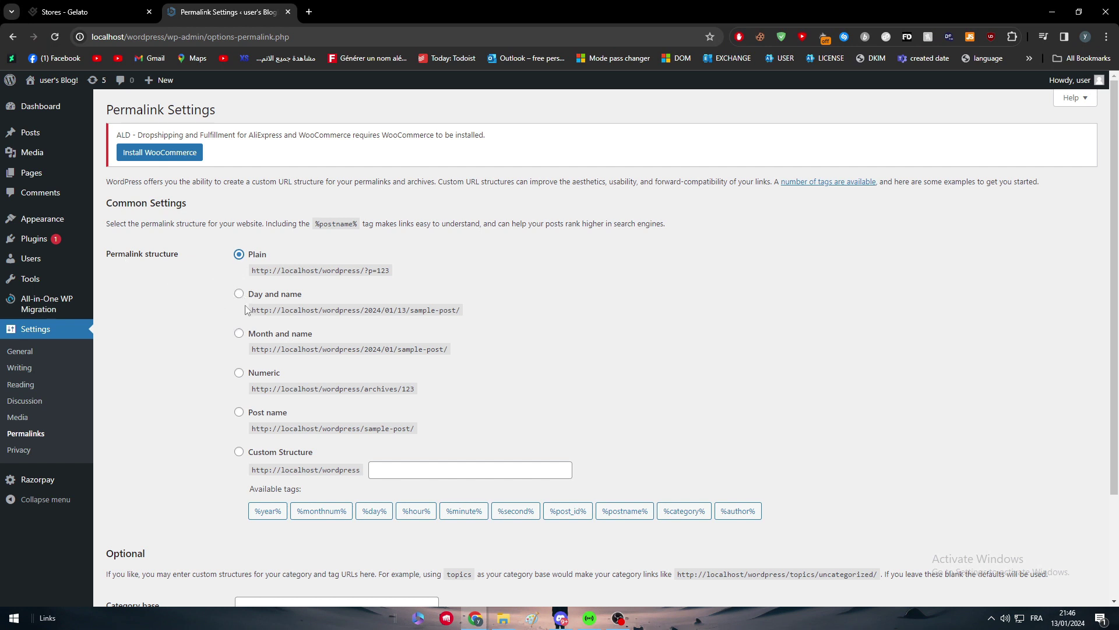
scroll(245, 309, down, 1)
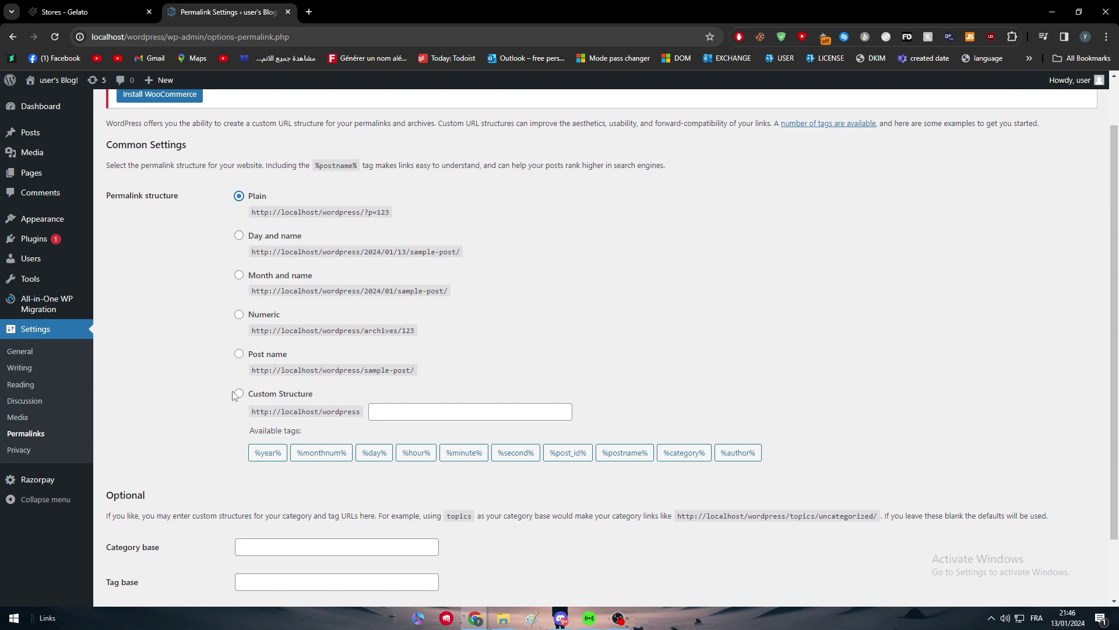
click(239, 353)
Read Step 4 of the Gelato guide on installing the Gelato plugin, then return to WordPress.
click(126, 8)
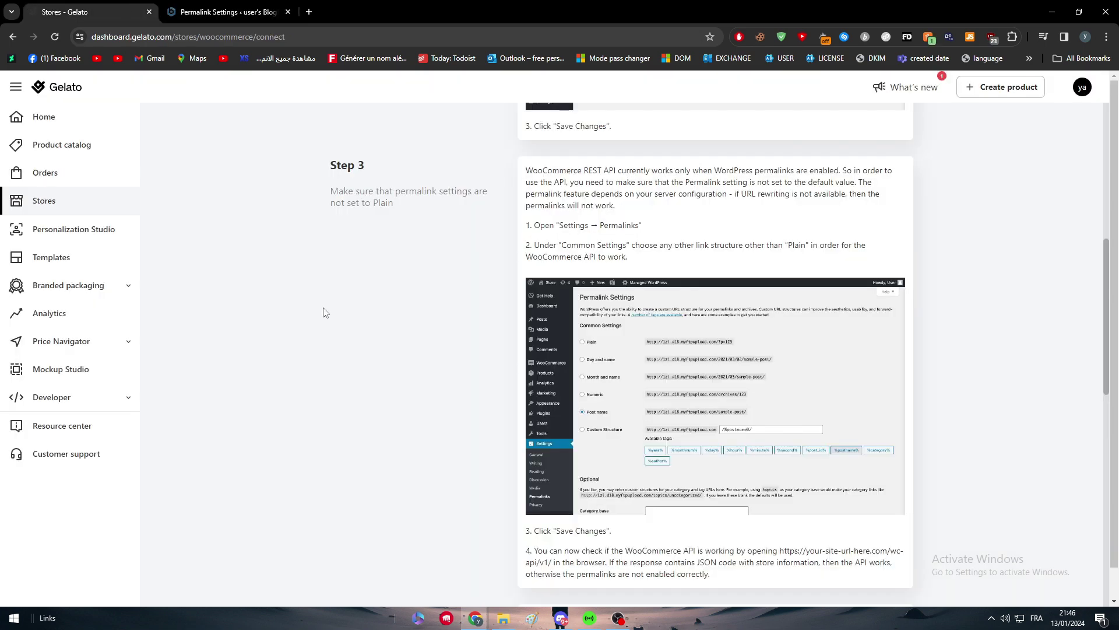
scroll(483, 327, down, 2)
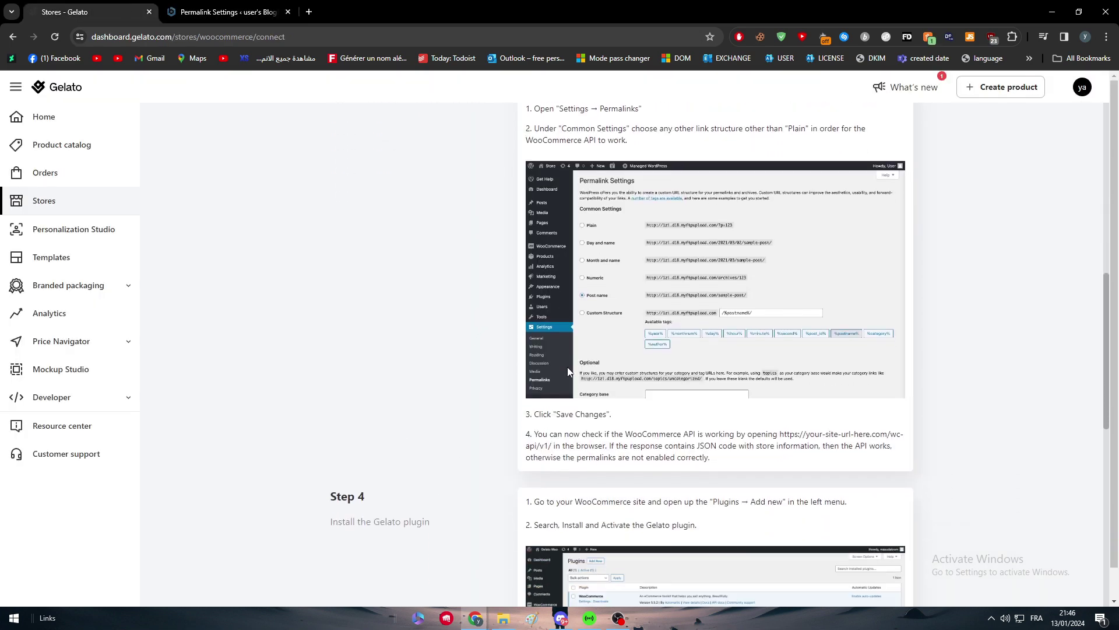
scroll(642, 449, down, 1)
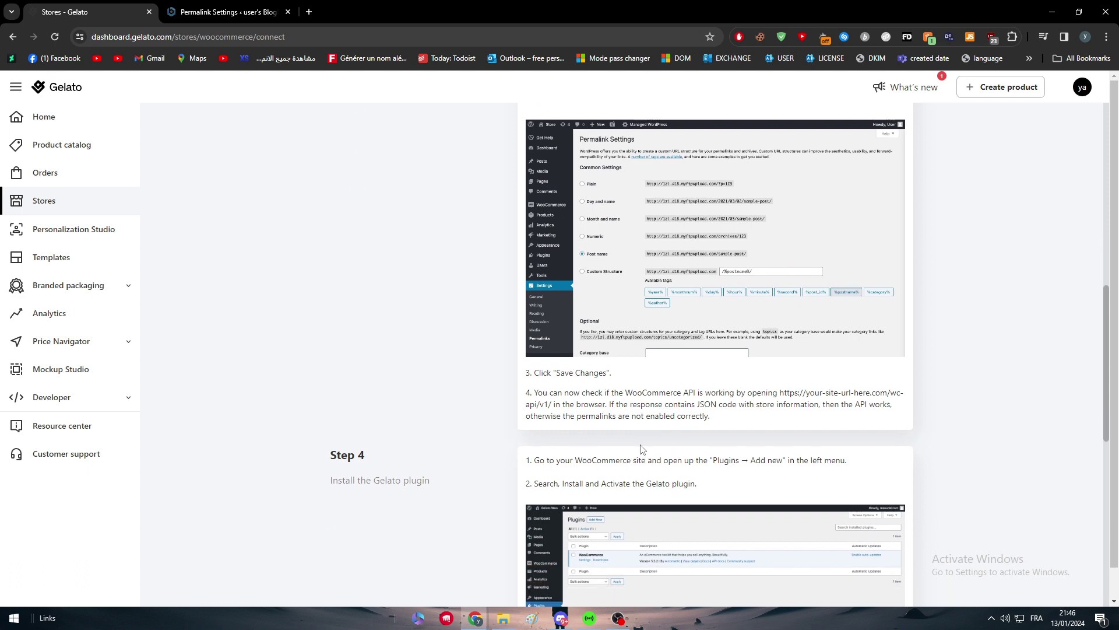
scroll(641, 449, down, 1)
scroll(669, 444, down, 3)
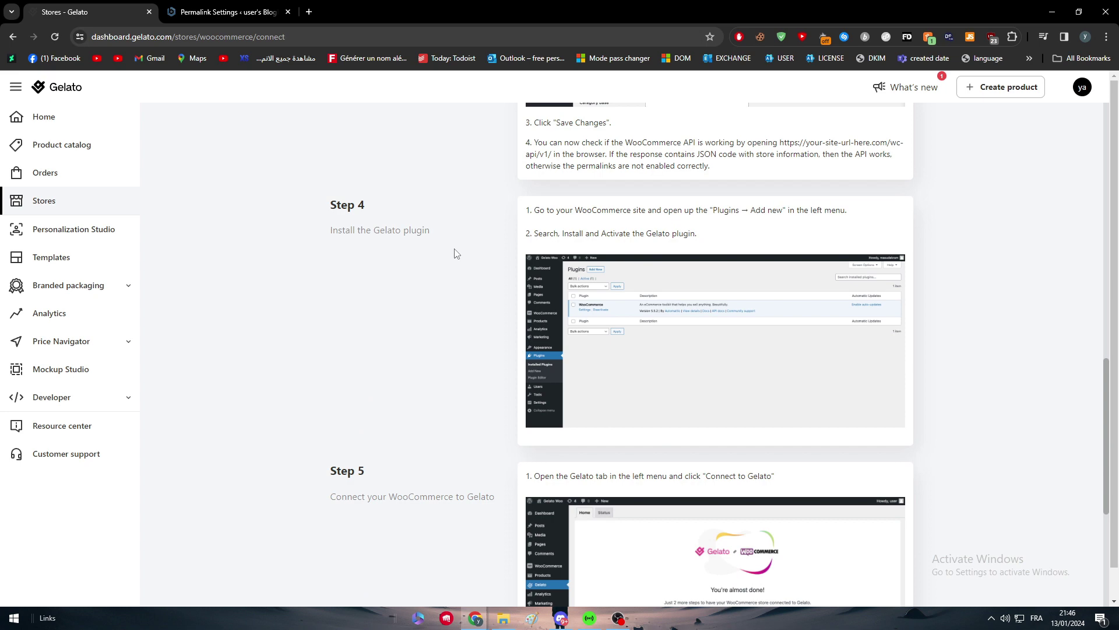
click(221, 6)
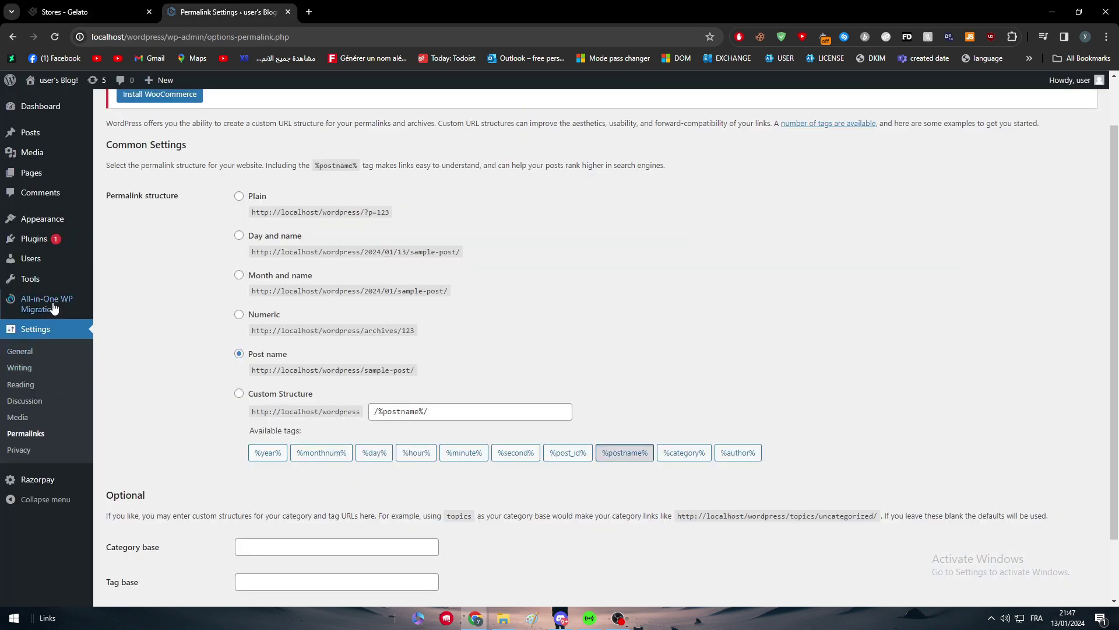
Search the WordPress plugin directory for 'gelato'.
mouse_move(41, 239)
click(143, 257)
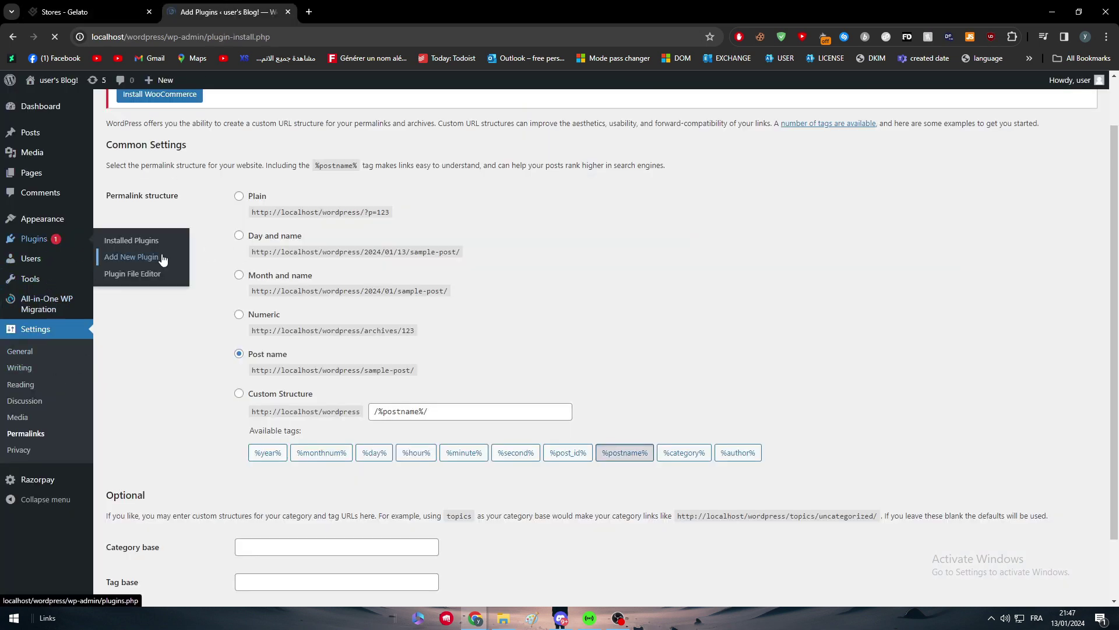
text(gelato)
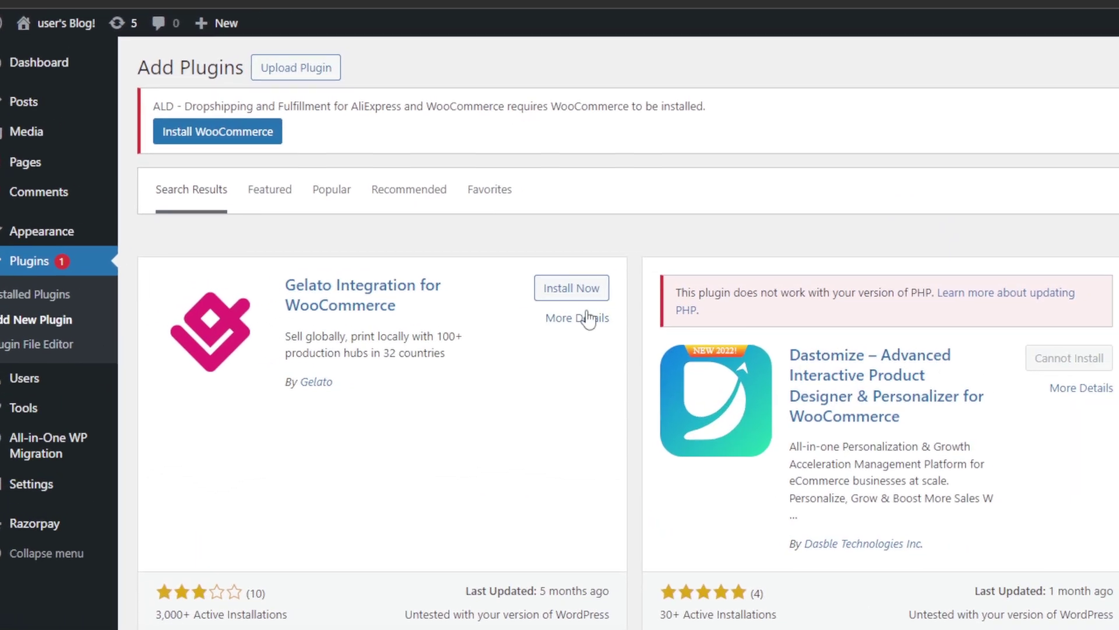
key(Return)
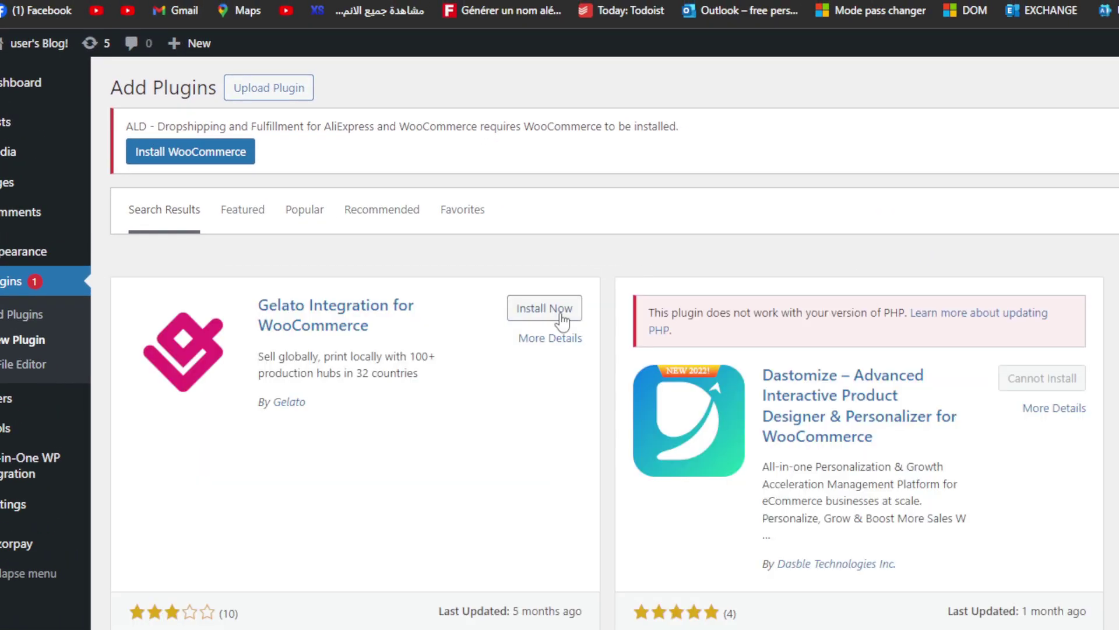
Install and activate Gelato Integration for WooCommerce, then highlight its name in the plugin list.
click(560, 314)
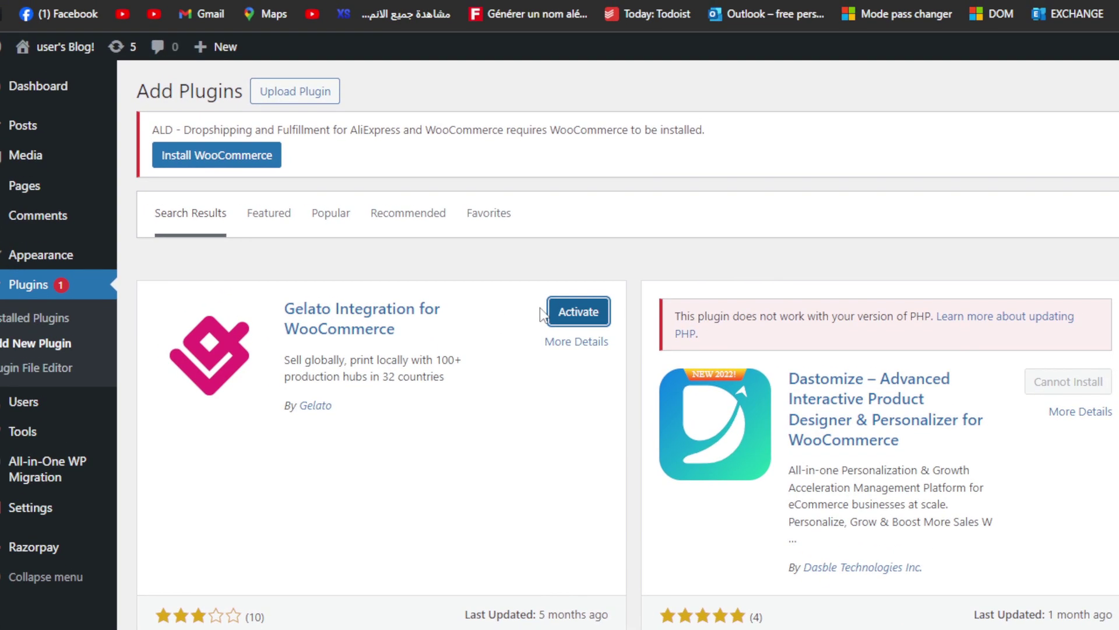
click(584, 315)
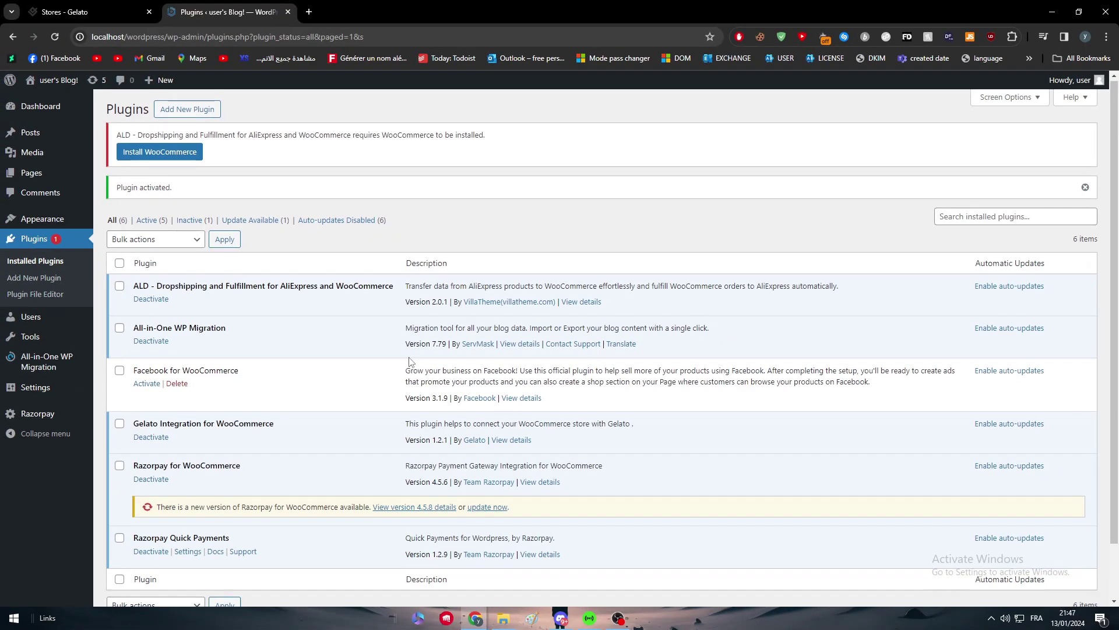
scroll(413, 359, down, 1)
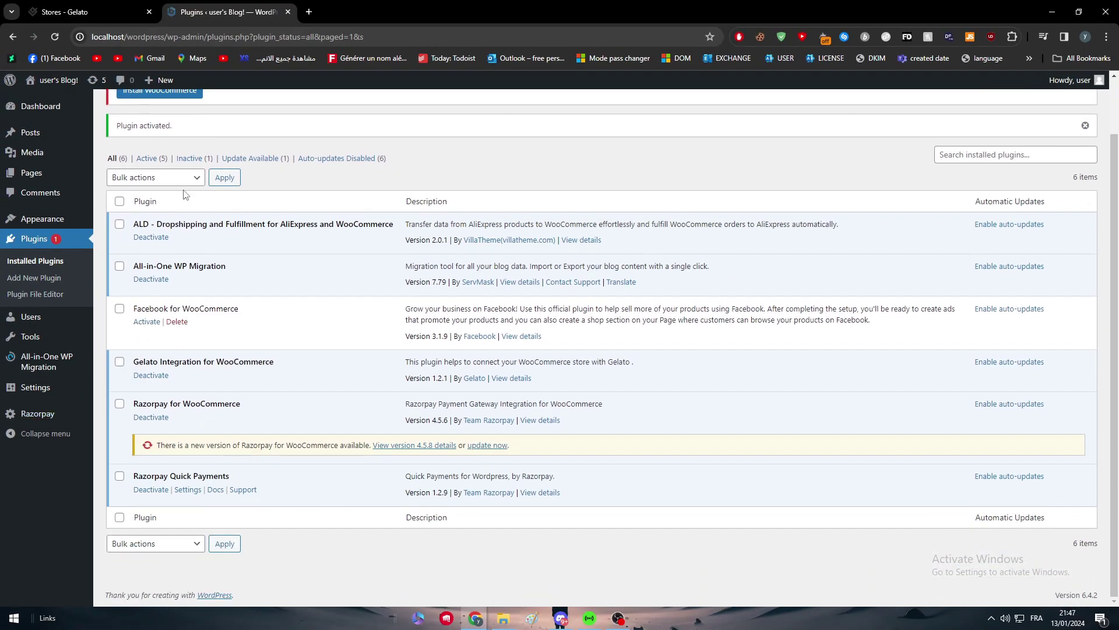
mouse_move(146, 363)
mouse_down()
mouse_move(305, 365)
mouse_move(140, 362)
mouse_up()
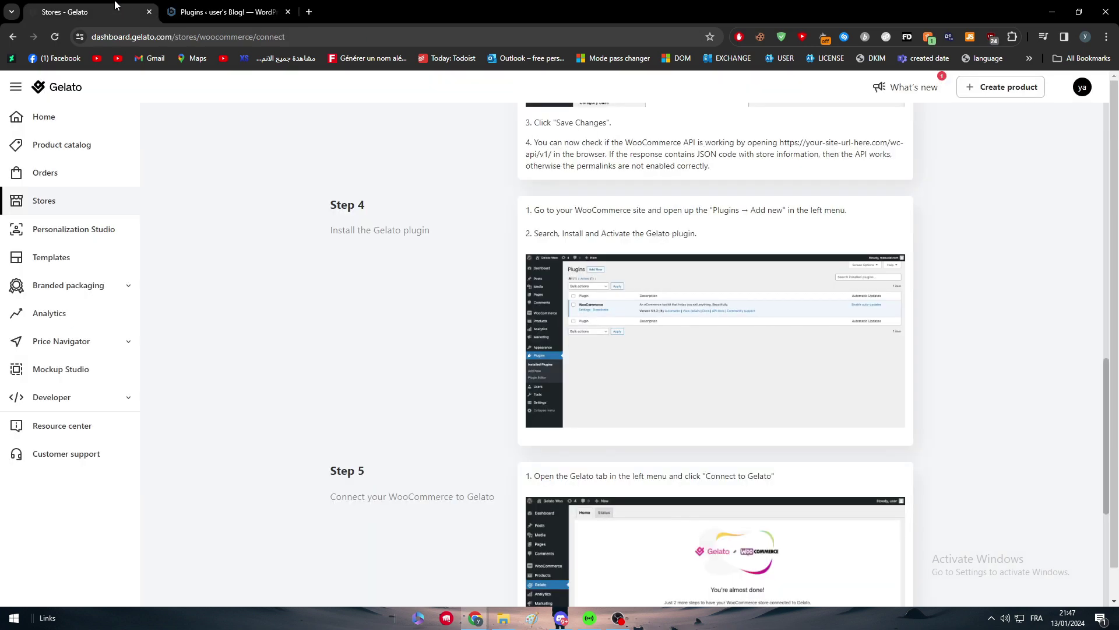
Read the Gelato guide's Step 5 on connecting WooCommerce, down to Step 6 on adding products.
click(116, 7)
scroll(657, 323, down, 4)
drag(373, 279, 481, 269)
click(475, 279)
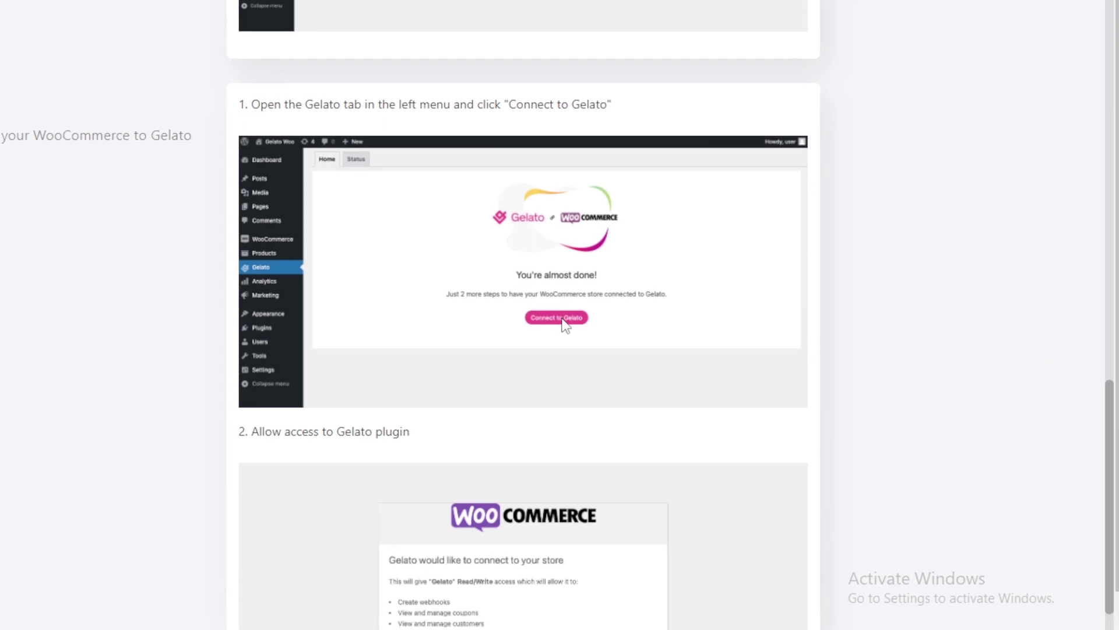
scroll(552, 396, down, 1)
scroll(566, 324, down, 2)
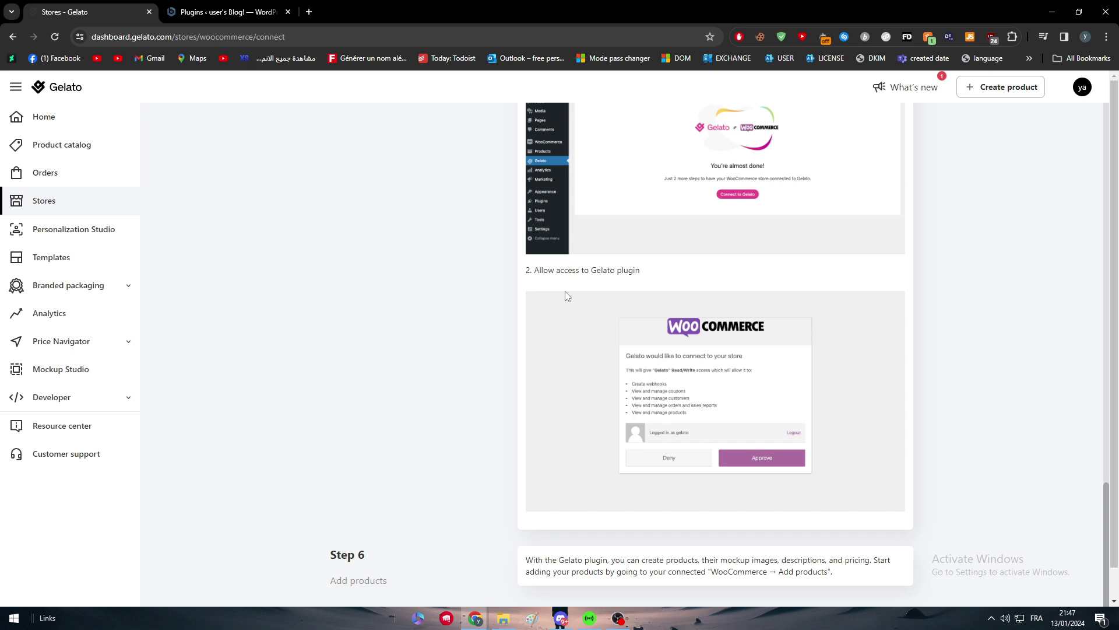
scroll(572, 311, down, 1)
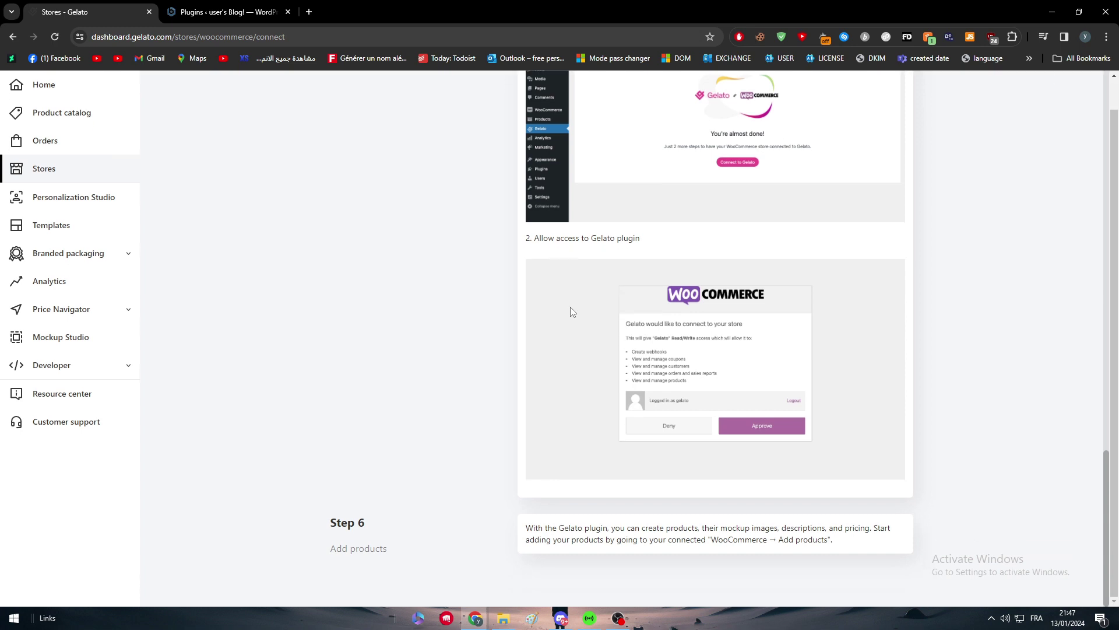